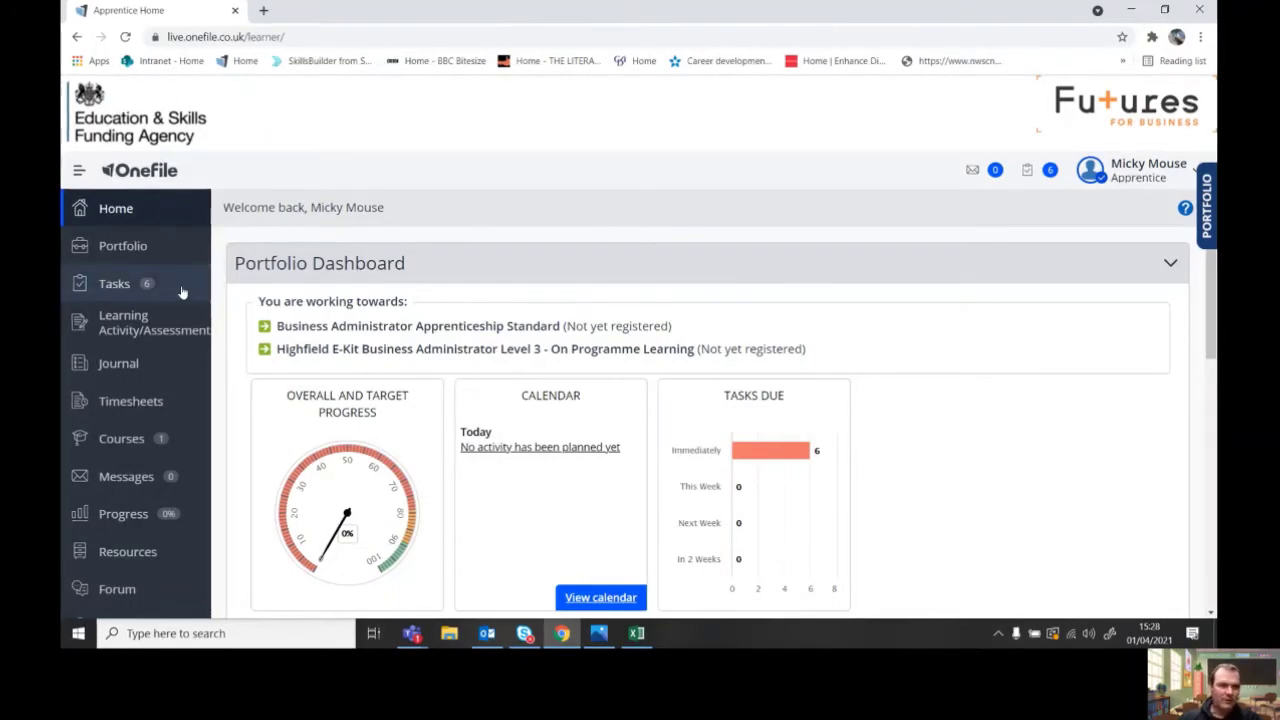
Step: Open the Tracking your Apprenticeship Journey form from the portfolio
click(130, 246)
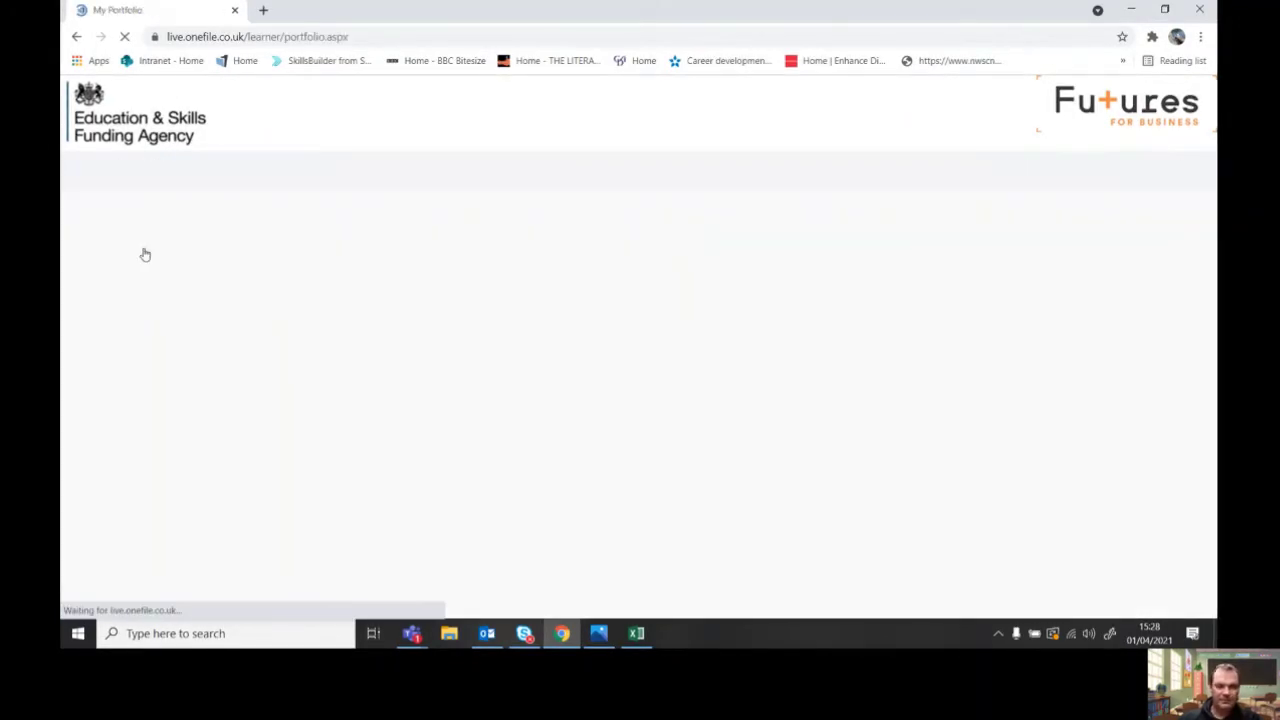
scroll(516, 258, down, 2)
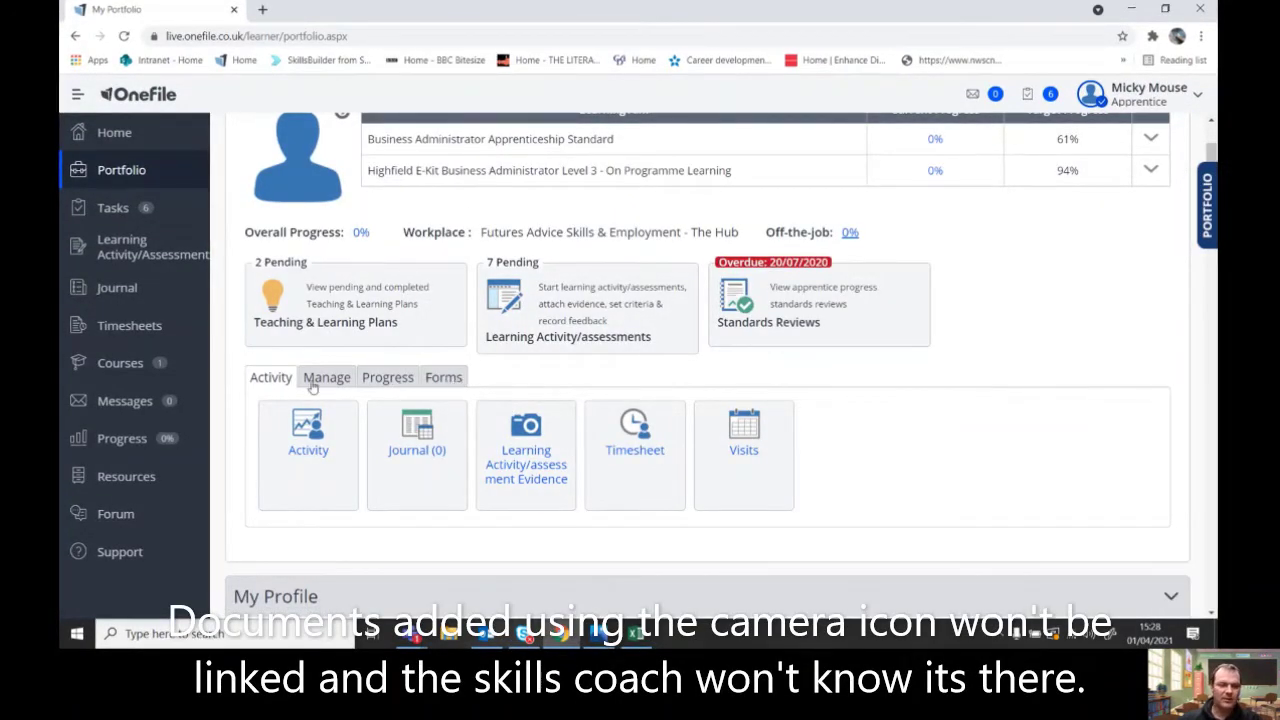
click(445, 378)
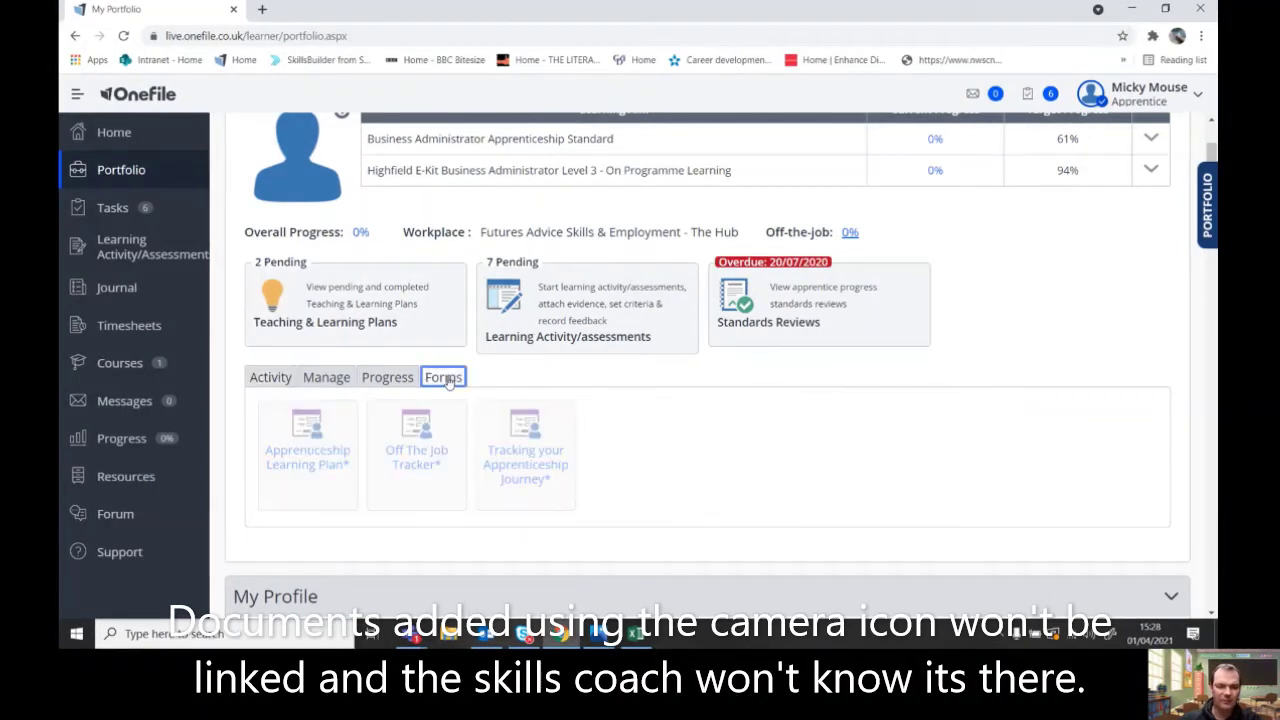
click(526, 456)
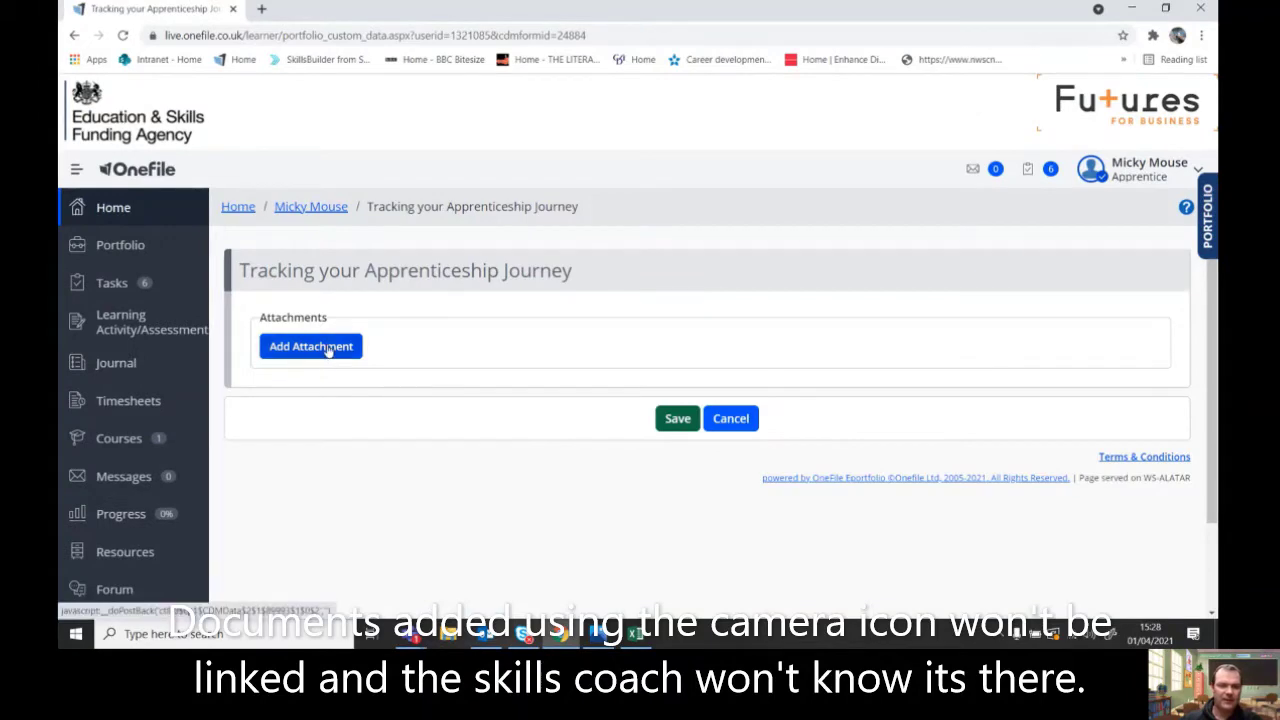
Step: Upload the Desktop file "Career Development Professional Level 6 -TYAJ Template V3" as the form's attachment and save its description
click(334, 349)
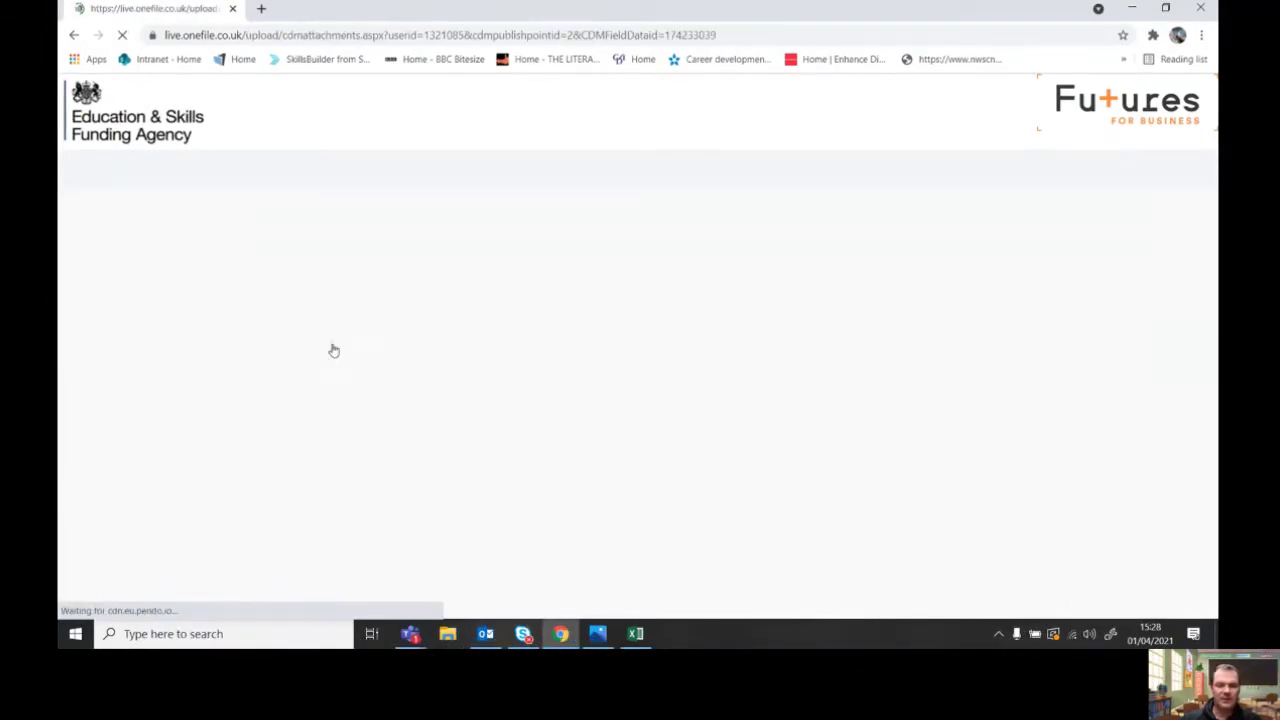
click(628, 360)
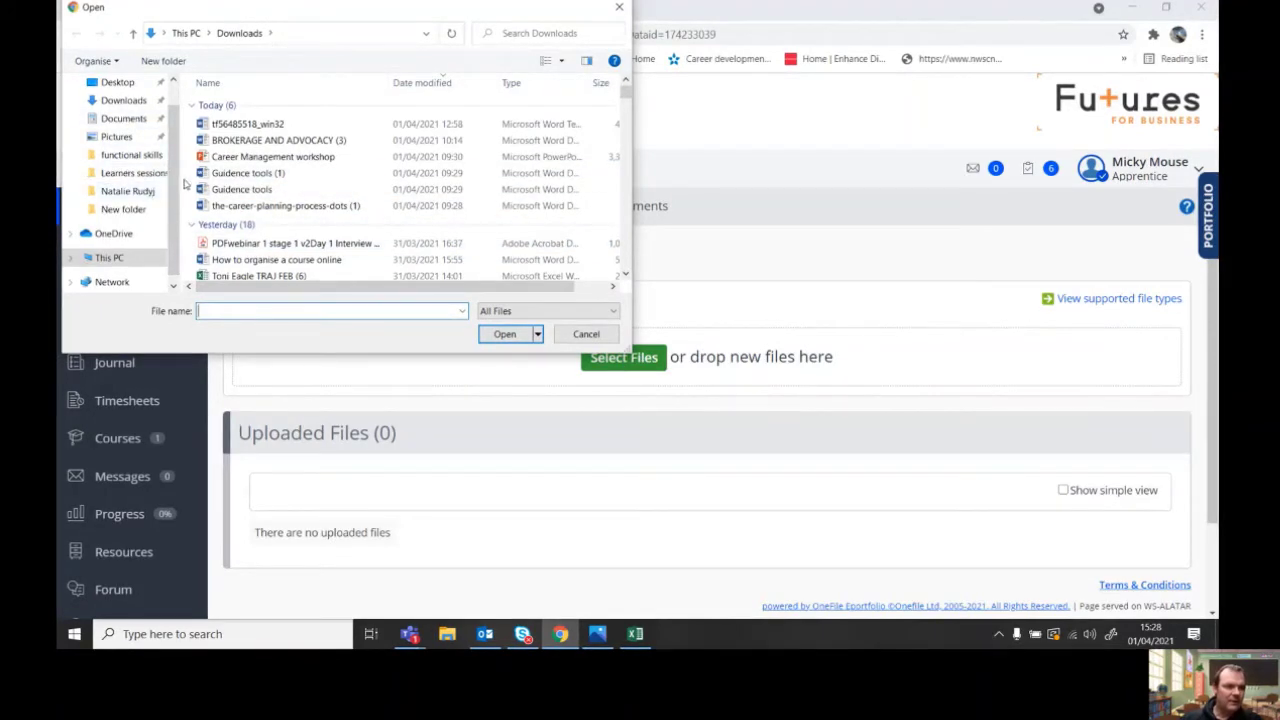
scroll(138, 165, up, 1)
click(130, 113)
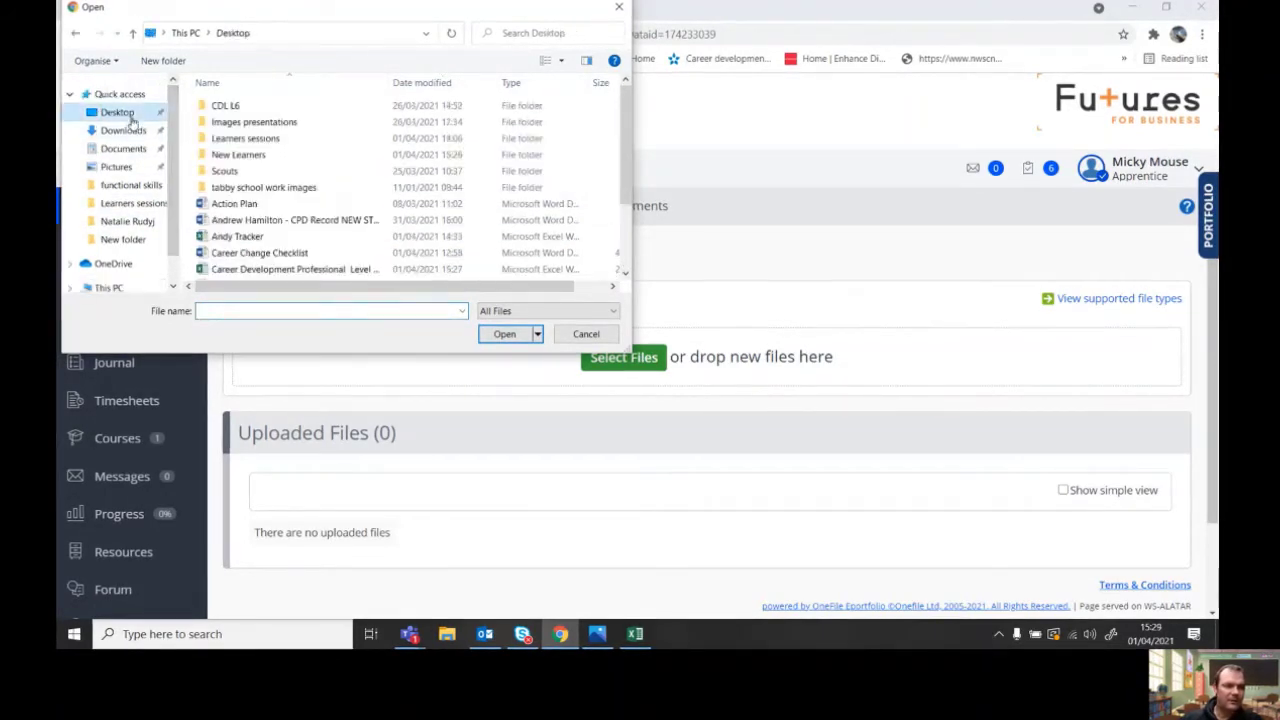
double_click(293, 270)
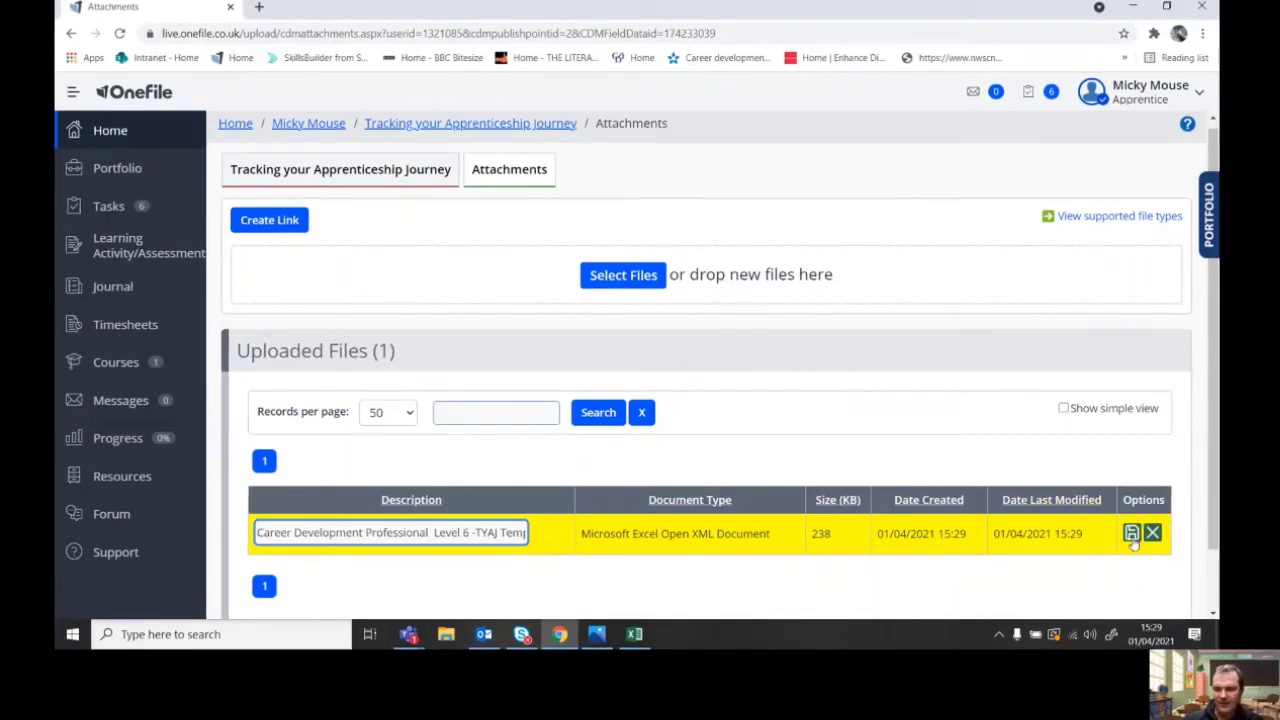
click(1131, 533)
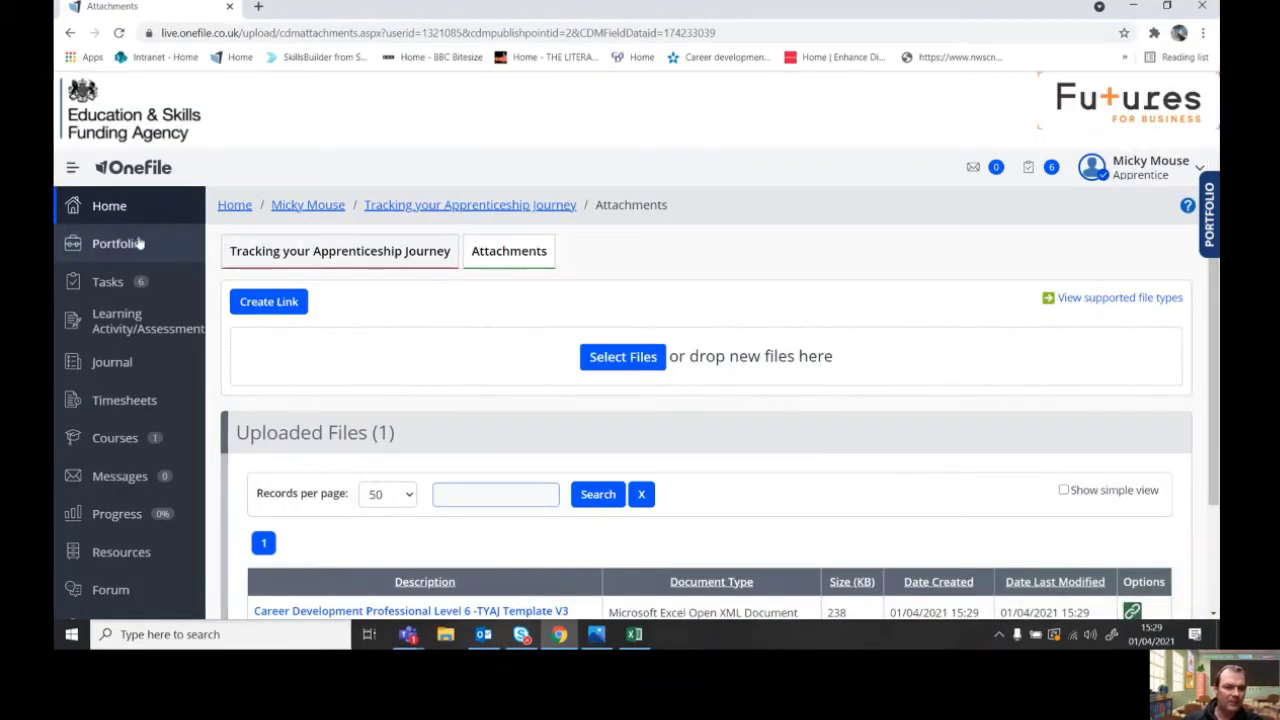
Step: Return to the portfolio and reopen the Tracking your Apprenticeship Journey form to check its attachments
click(135, 245)
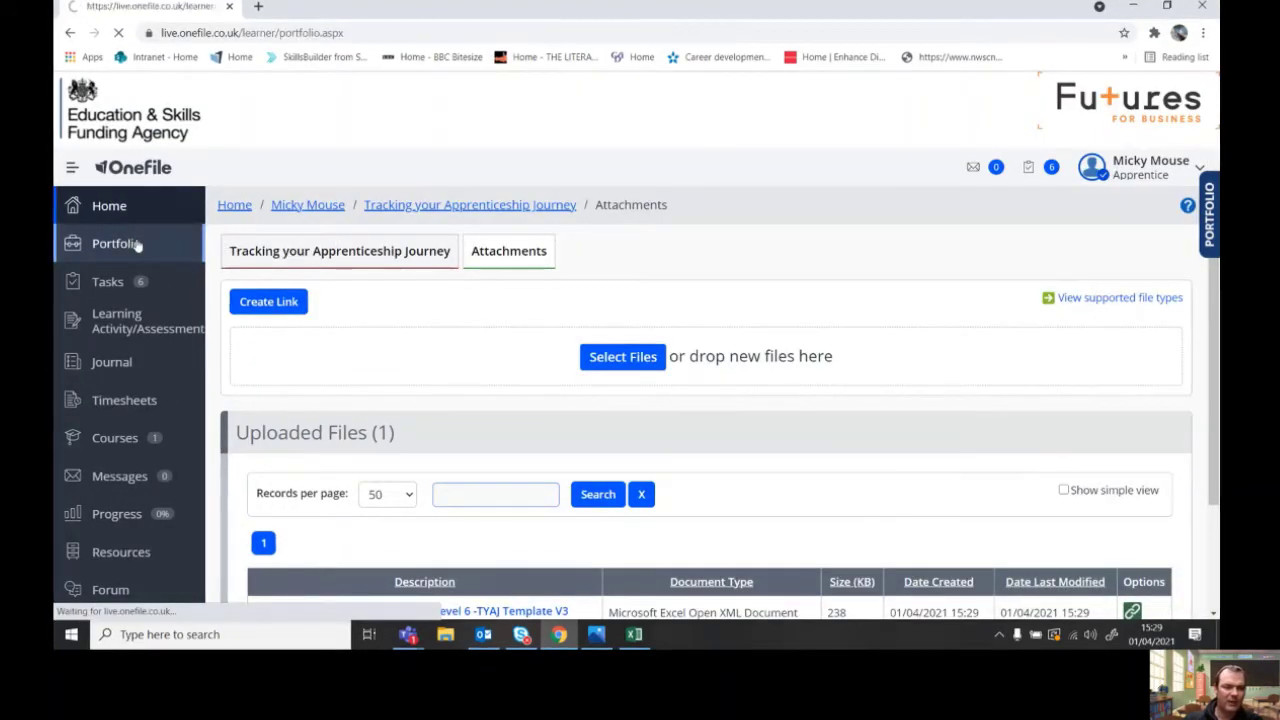
scroll(562, 372, down, 2)
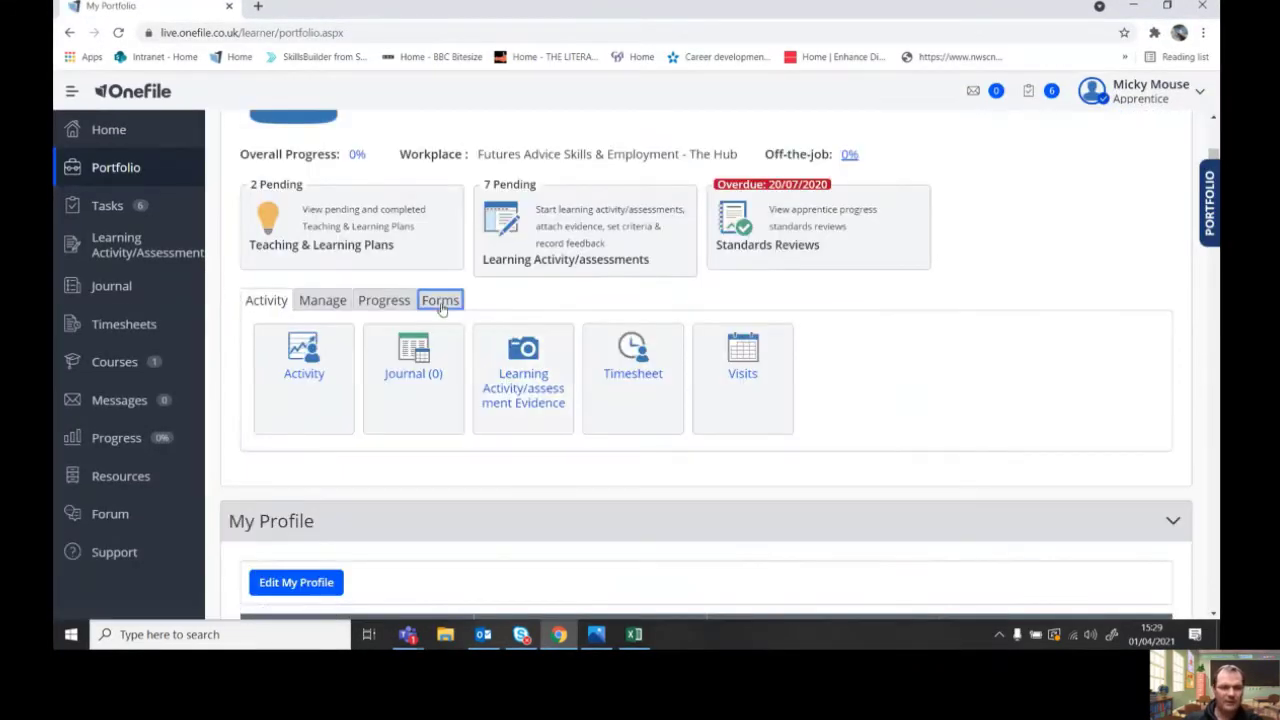
click(440, 300)
click(526, 360)
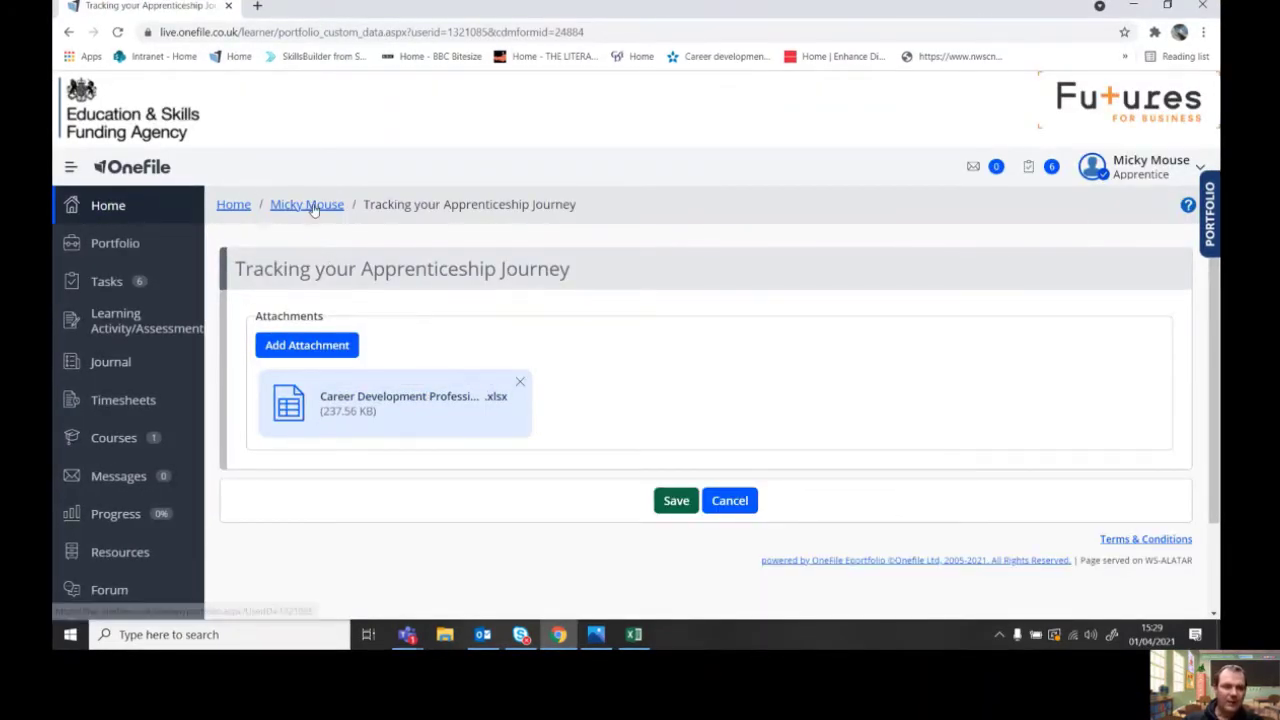
Step: Open the WQ2 learning activity/assessment for Module 1 from the outstanding tasks
click(1028, 166)
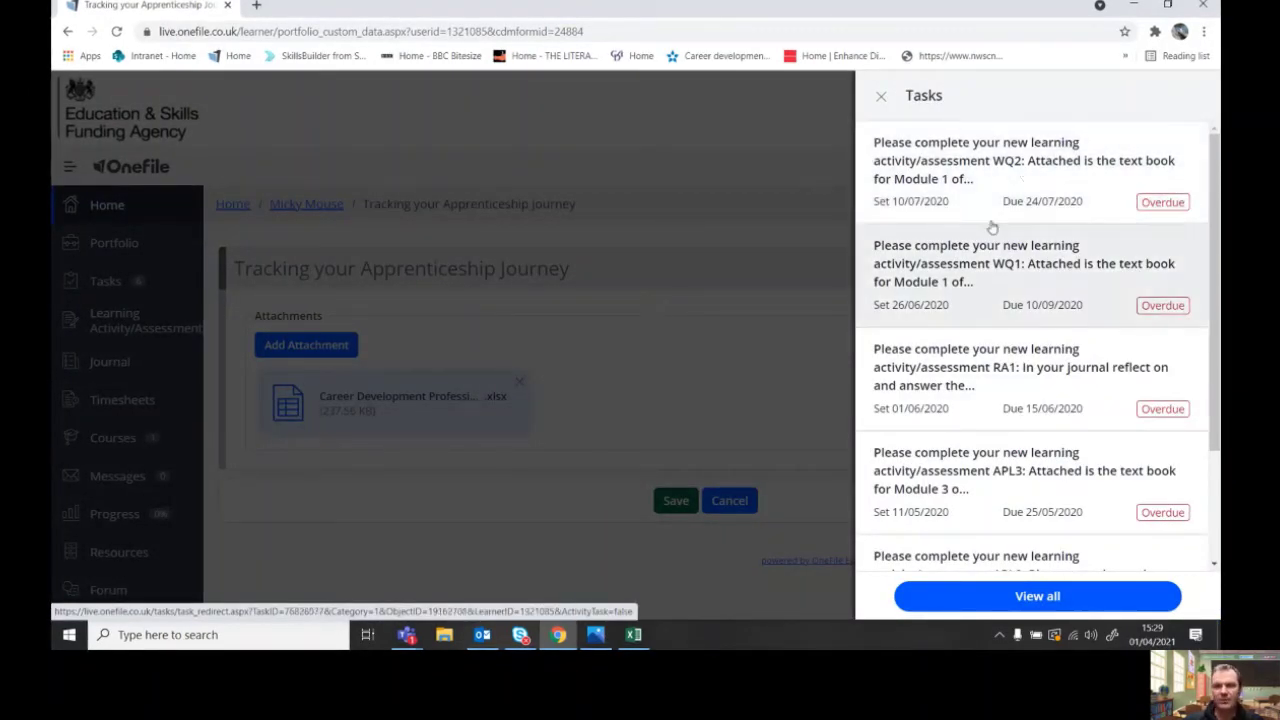
click(881, 101)
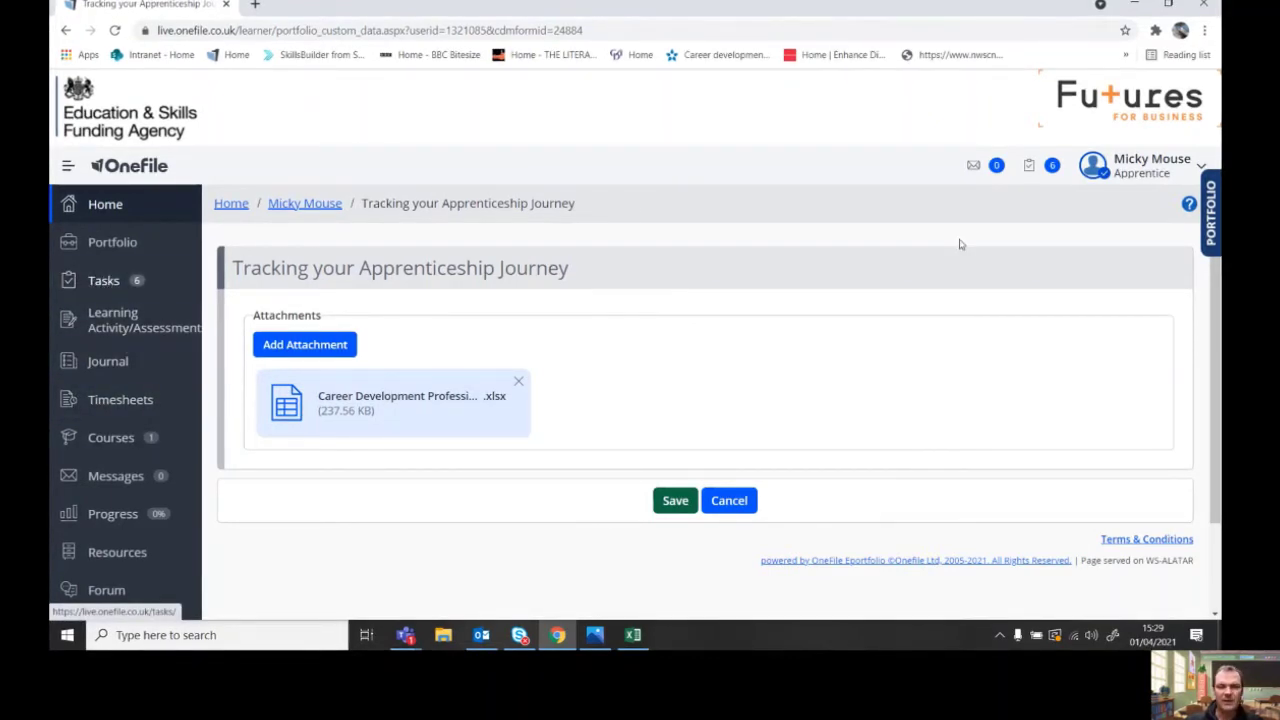
click(1029, 170)
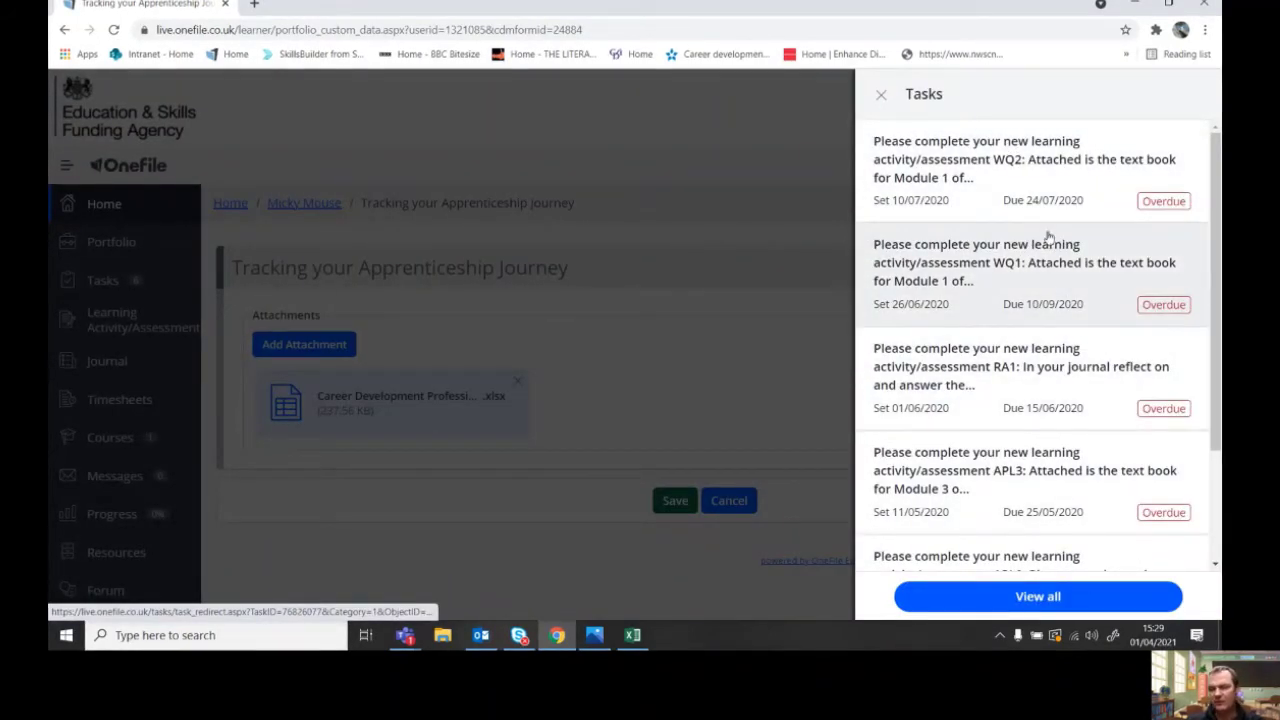
click(1038, 176)
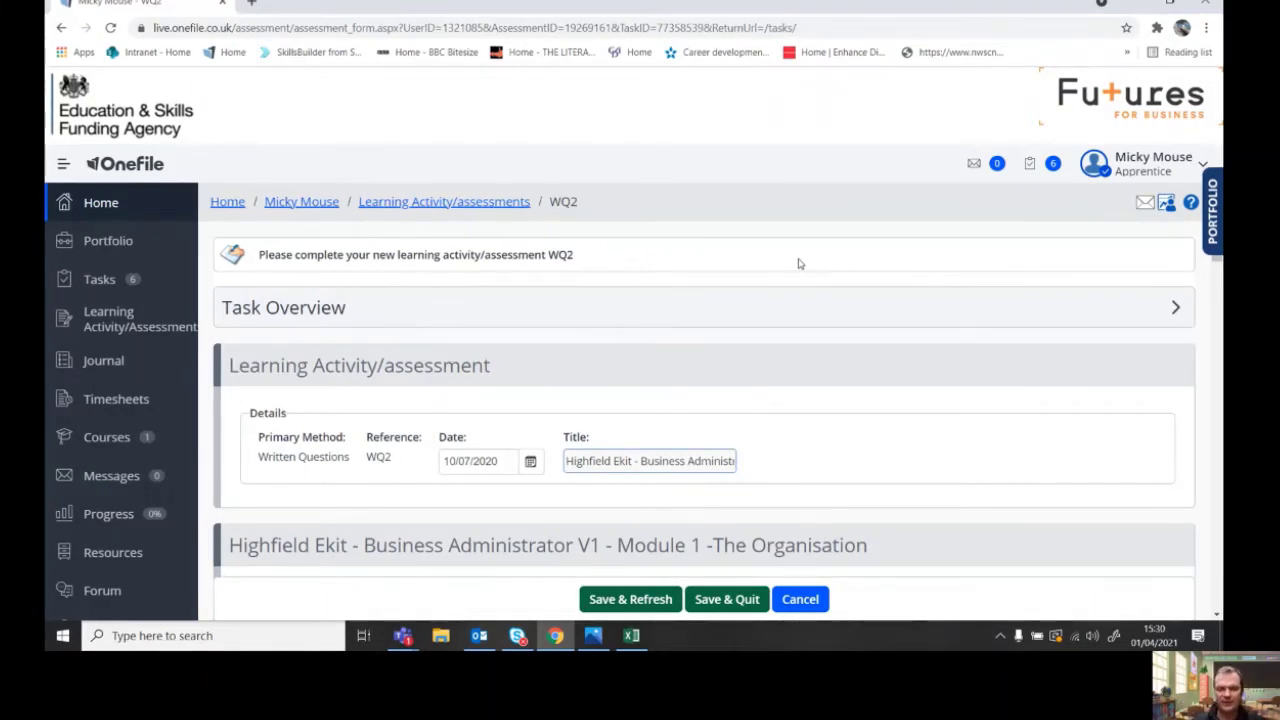
Step: Examine the WQ2 assessment's details, questions, answer boxes, criteria, evidence and feedback sections
scroll(800, 270, down, 10)
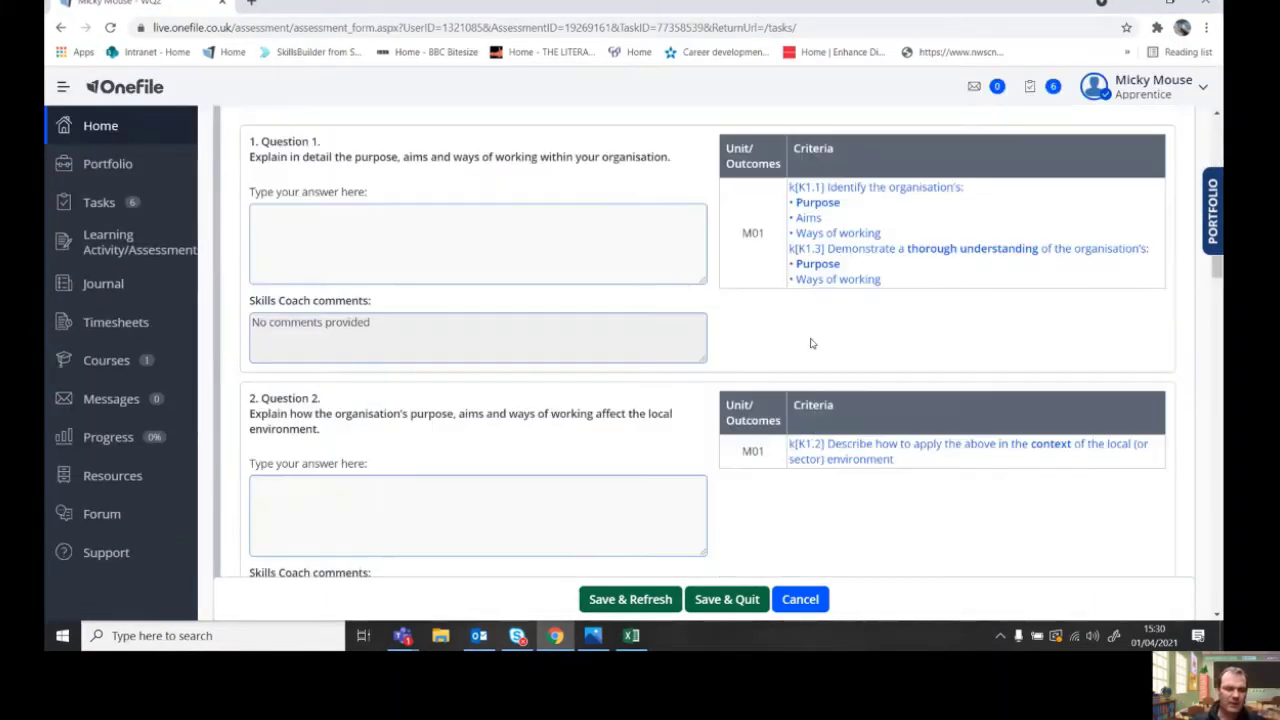
scroll(806, 343, up, 12)
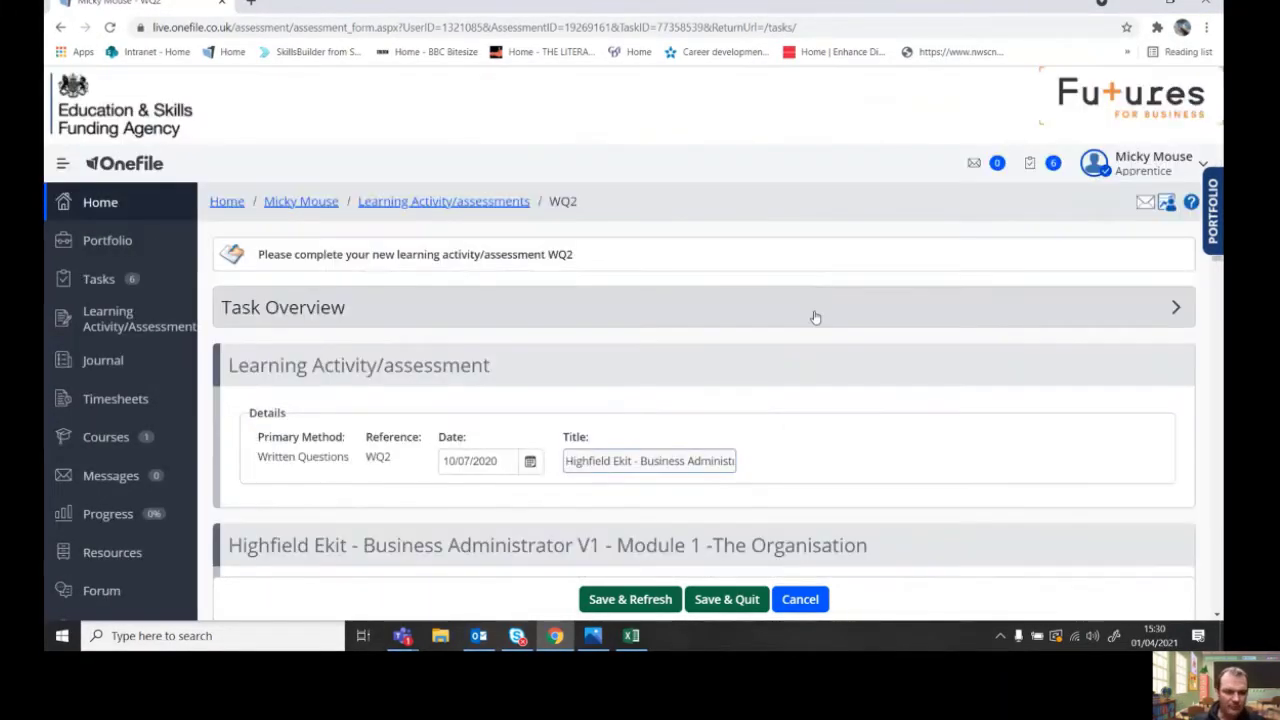
scroll(810, 320, down, 15)
scroll(806, 365, down, 6)
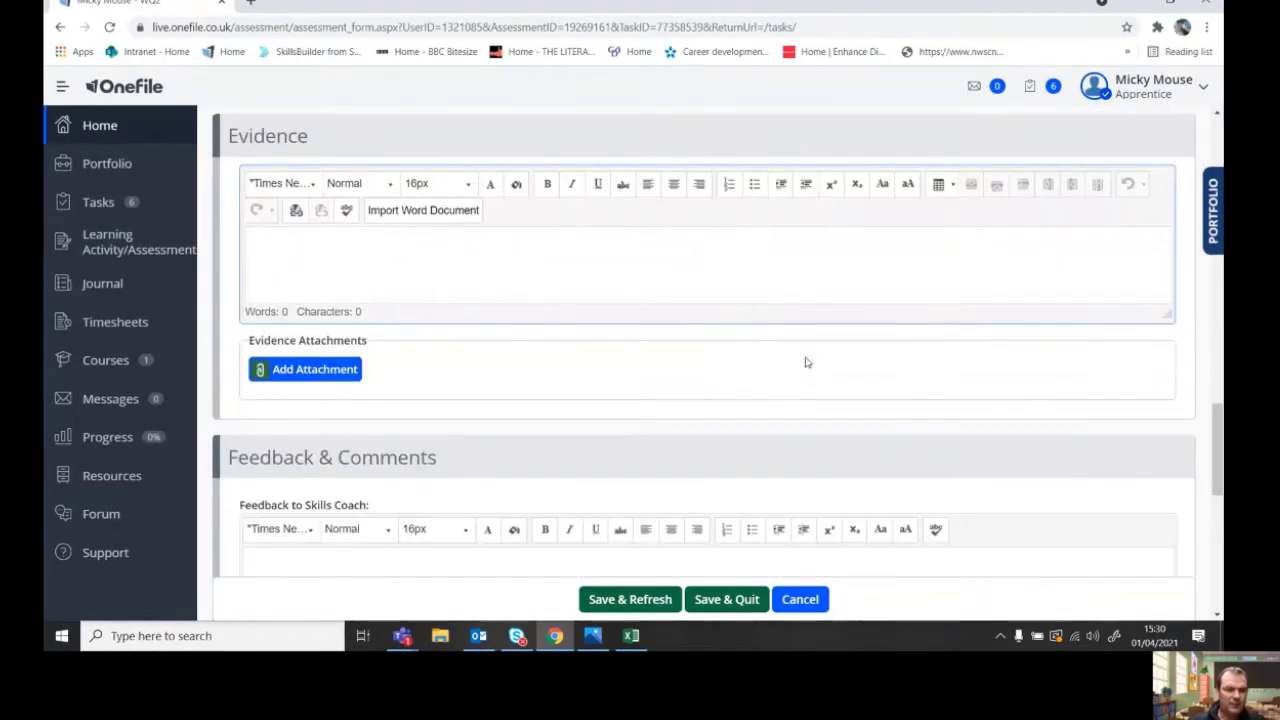
scroll(808, 361, up, 3)
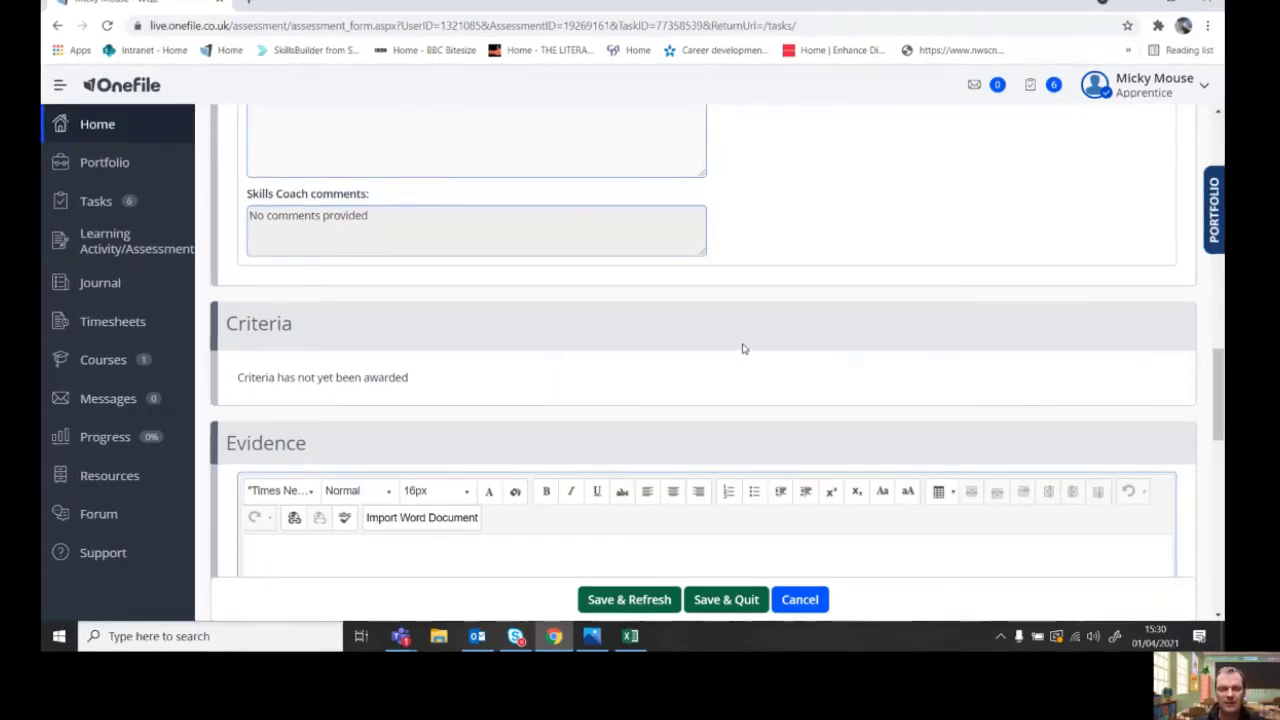
scroll(750, 335, down, 1)
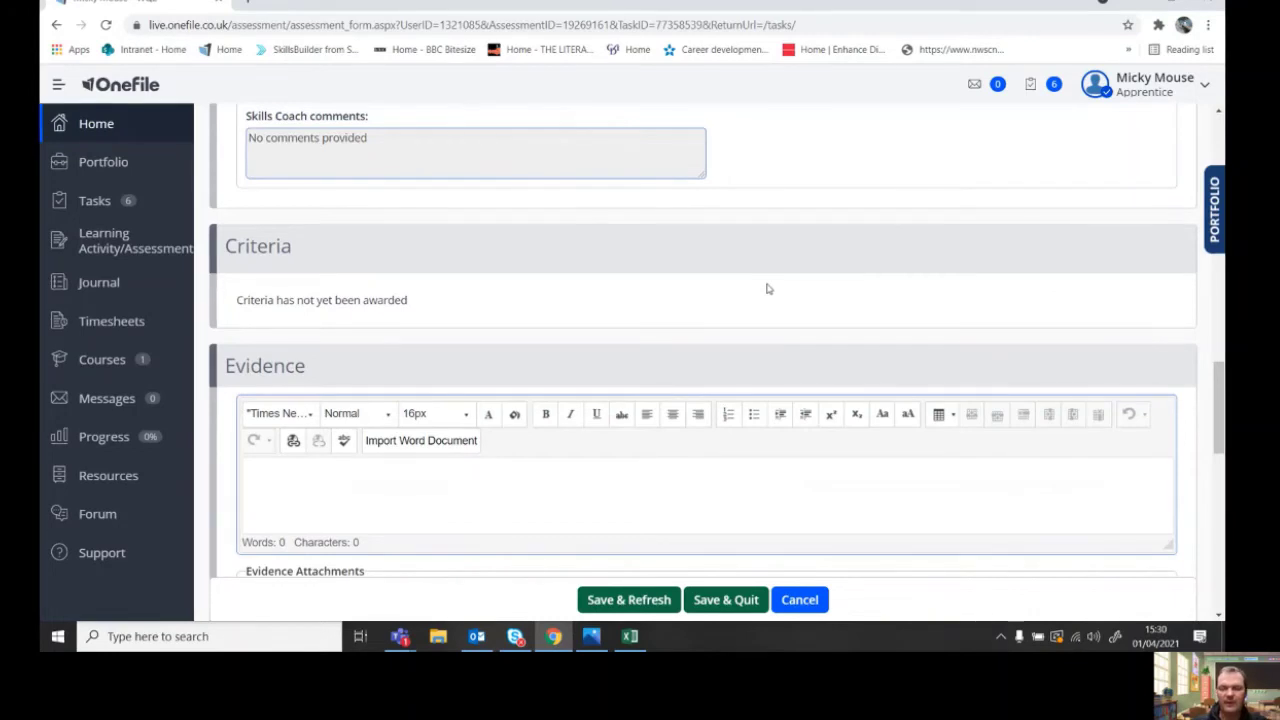
scroll(767, 289, down, 1)
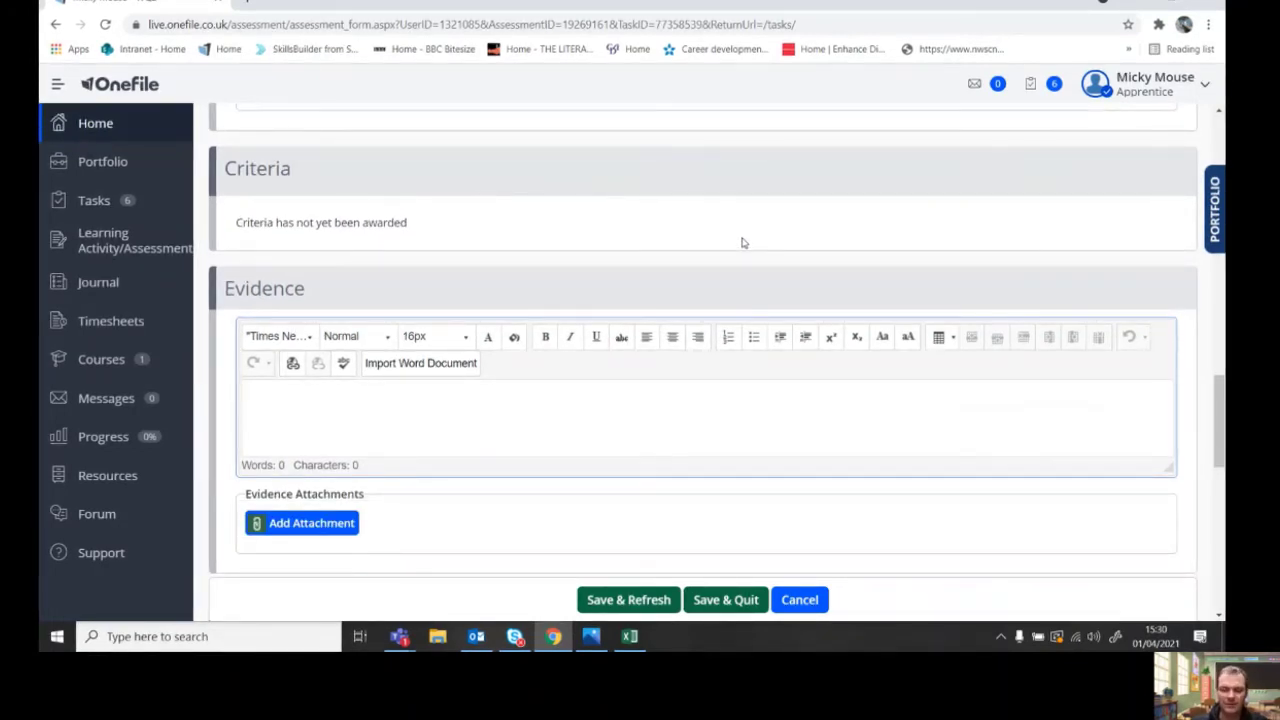
scroll(735, 217, up, 10)
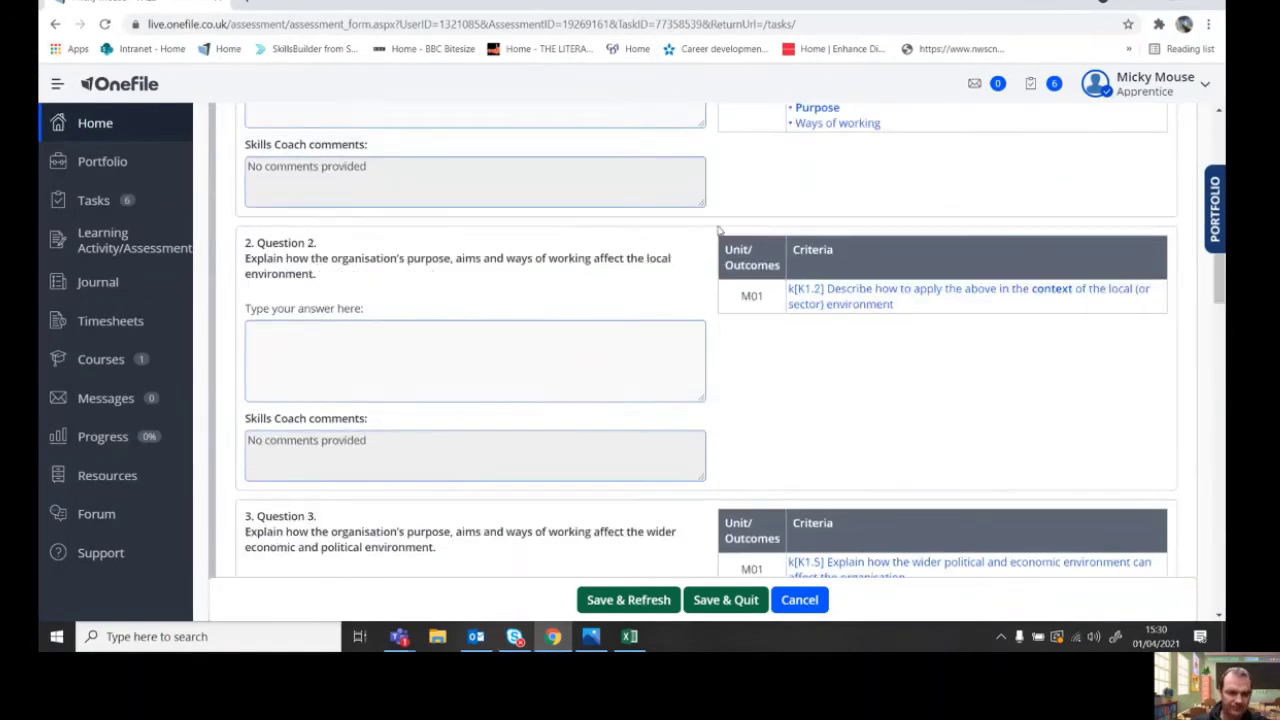
scroll(672, 257, up, 5)
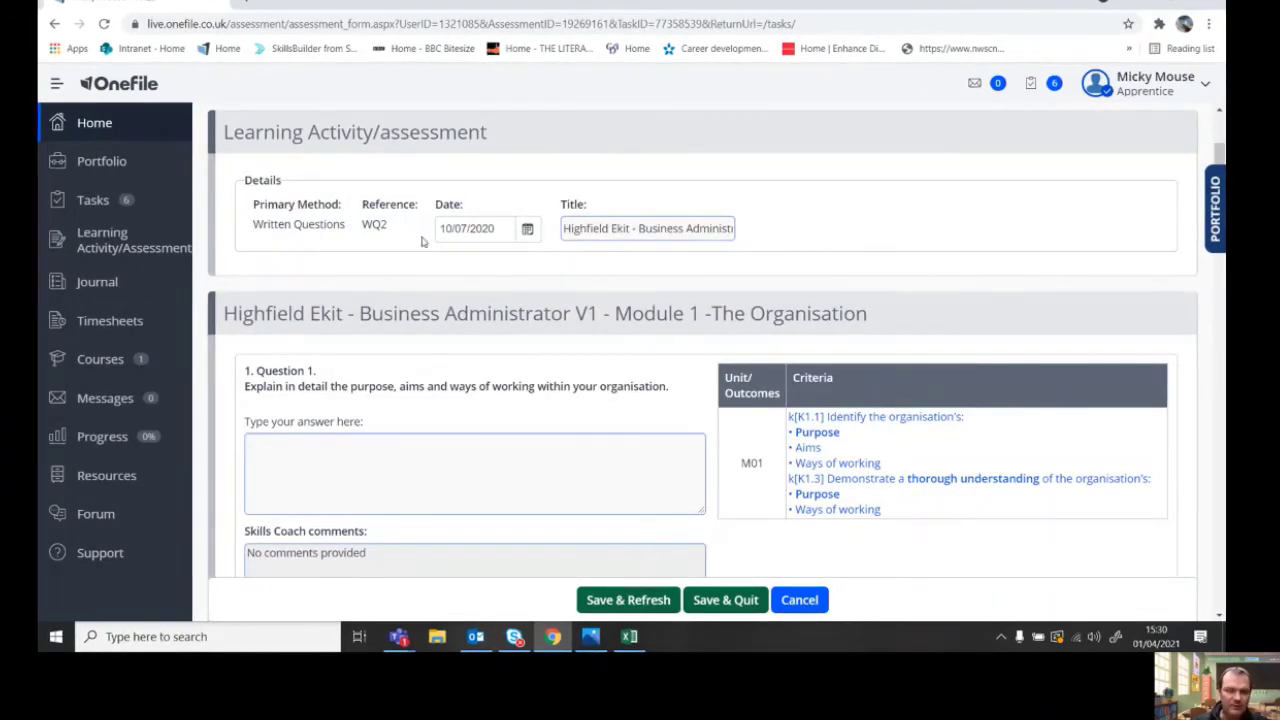
Step: Attach the Desktop file "Career Development Professional Level 6 -TYAJ Template V3" as evidence for WQ2 and save its description
scroll(500, 216, down, 10)
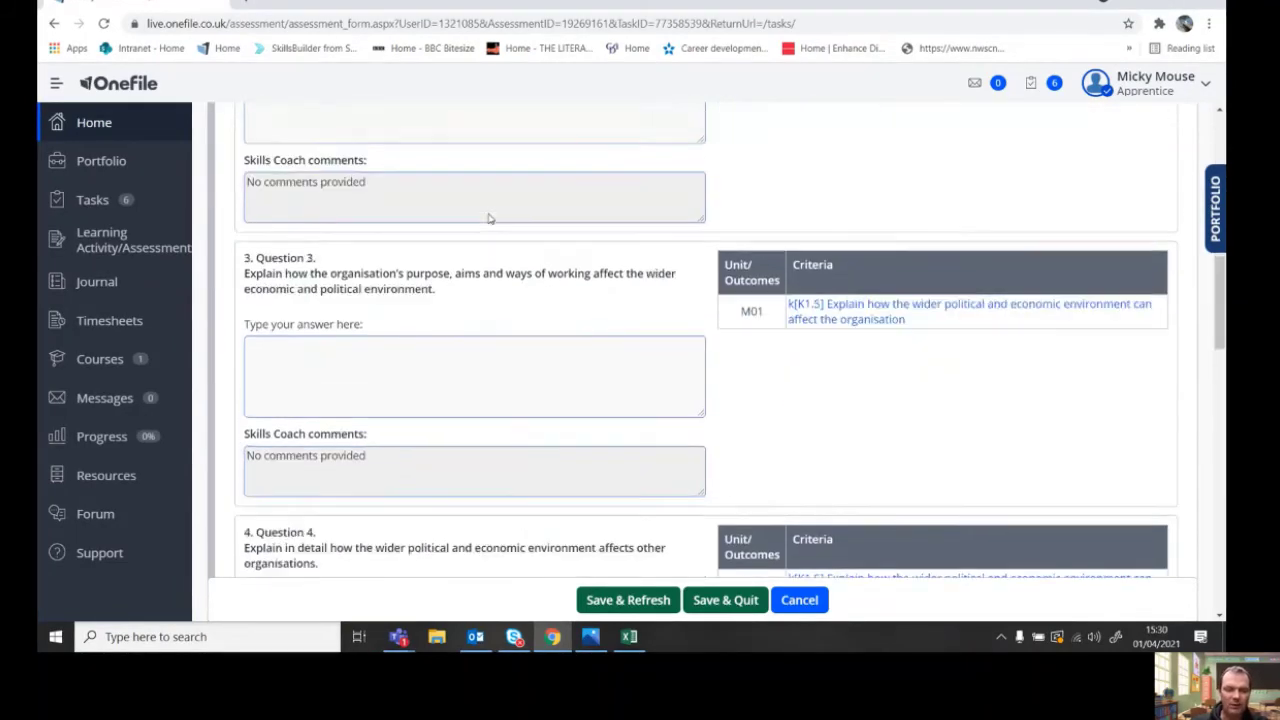
scroll(512, 220, down, 4)
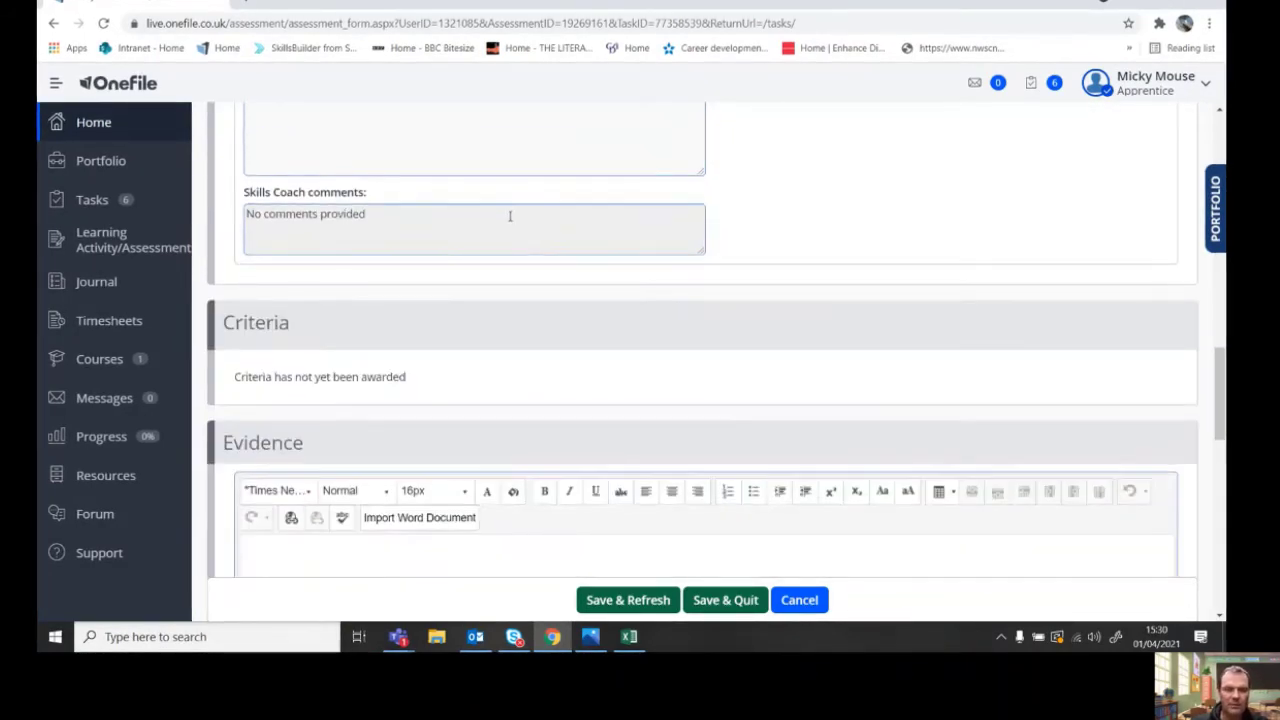
scroll(517, 227, down, 1)
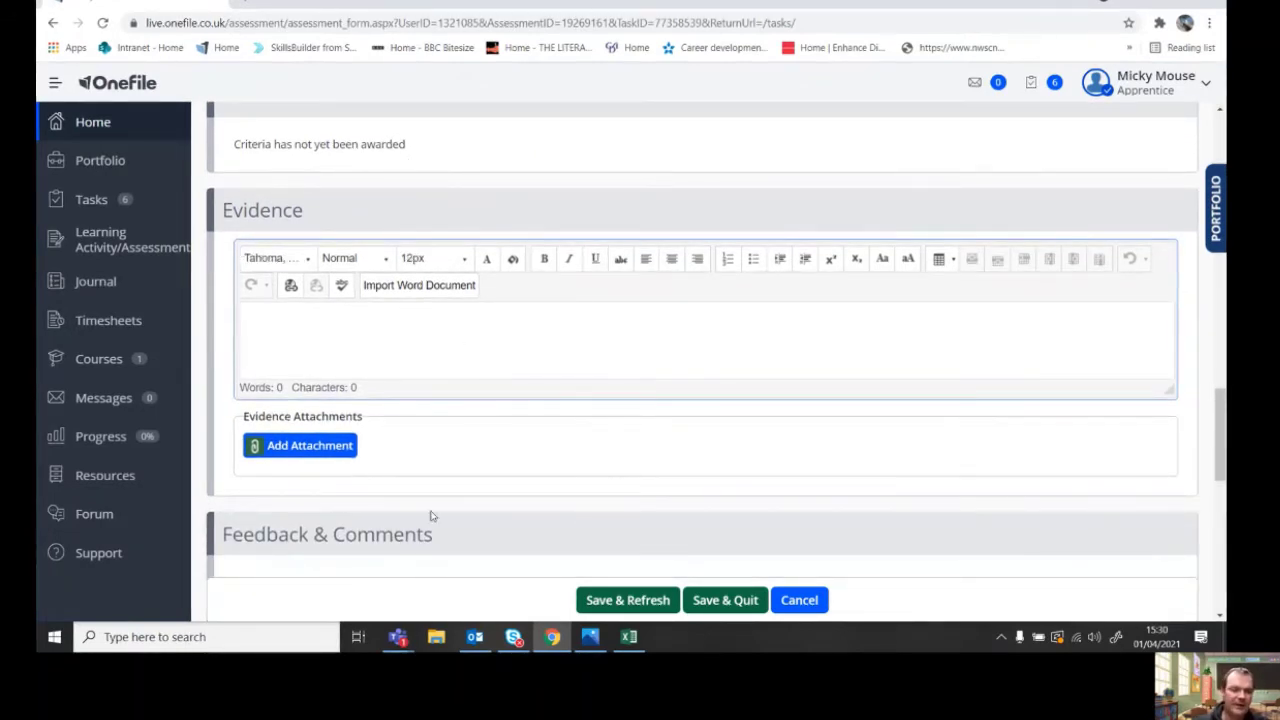
click(322, 447)
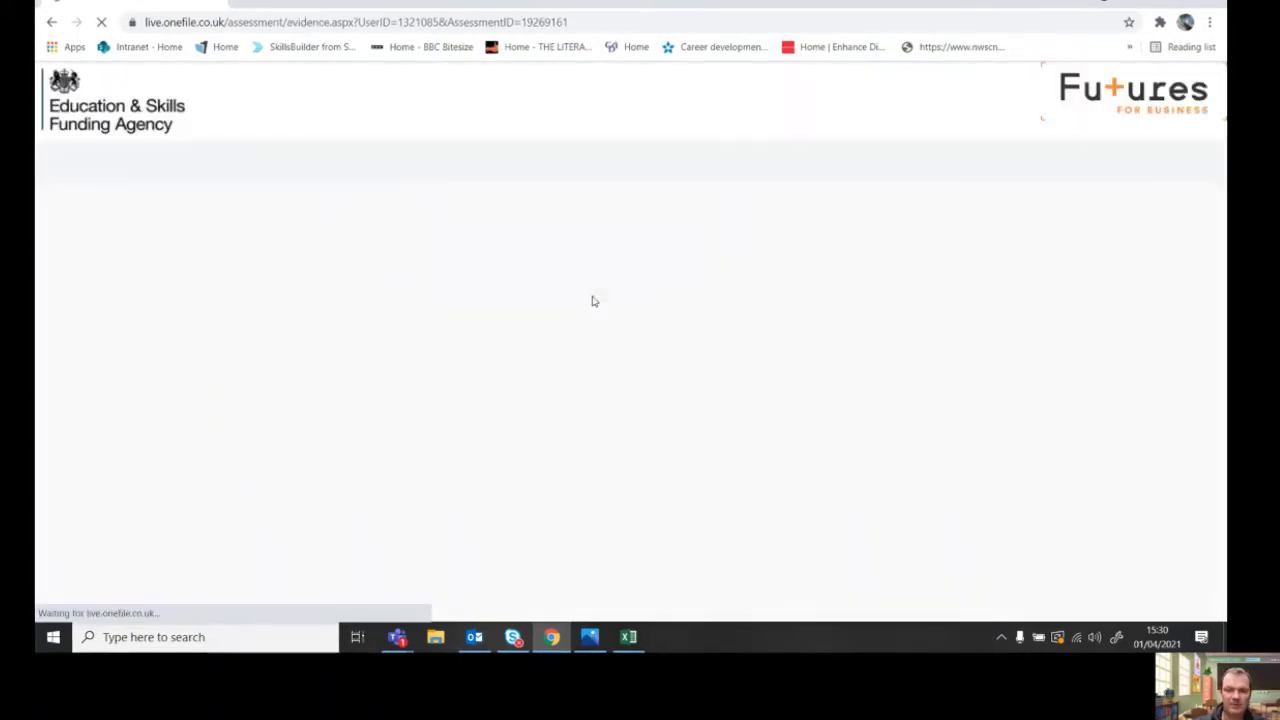
click(630, 353)
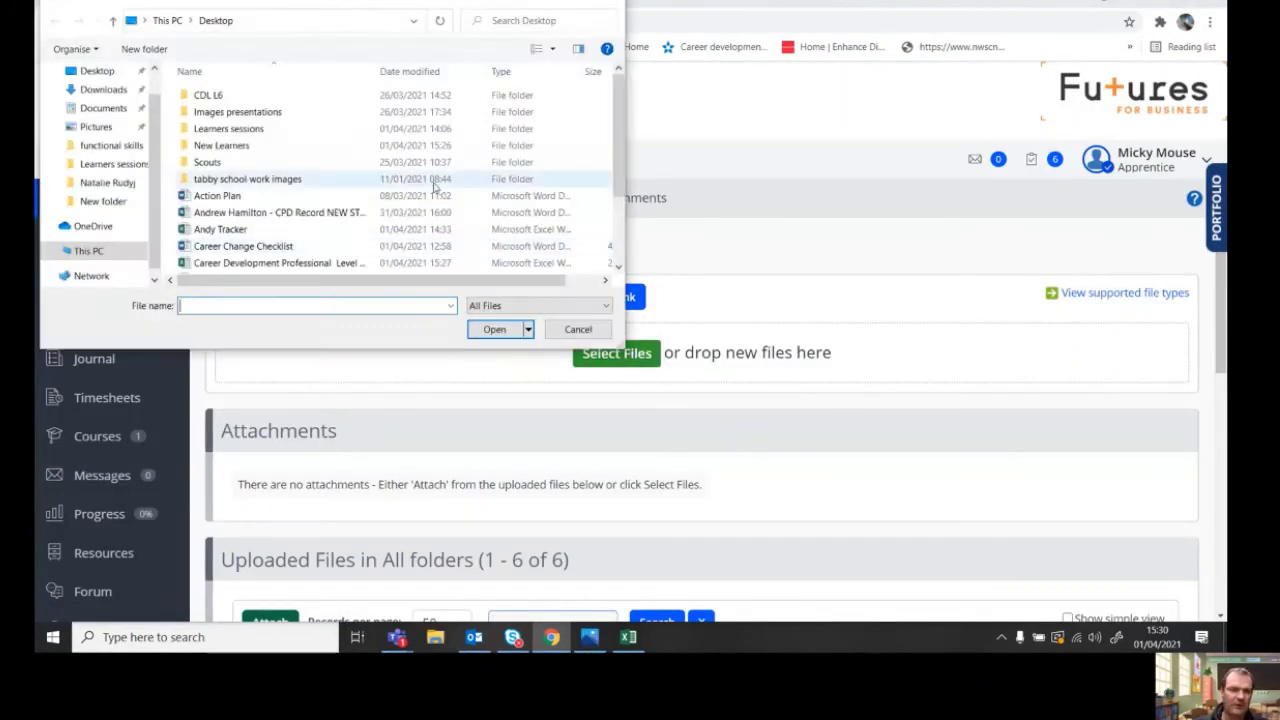
scroll(260, 230, down, 2)
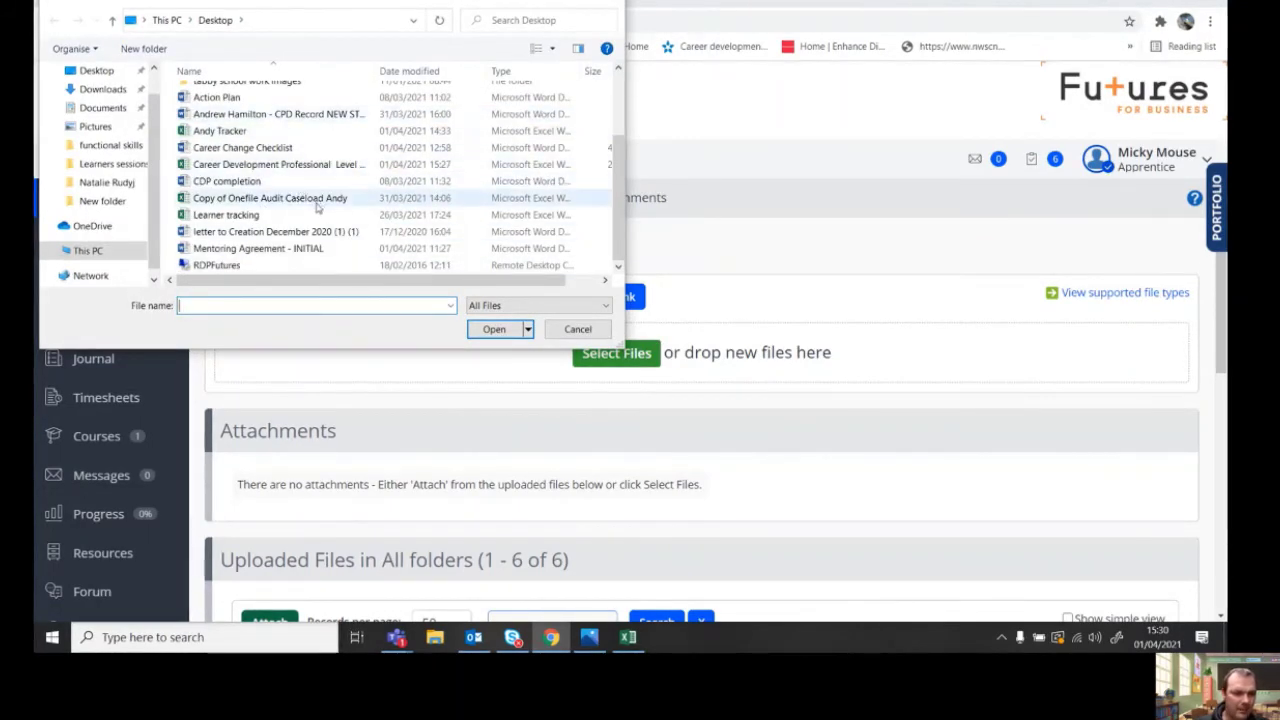
double_click(285, 165)
scroll(657, 428, down, 3)
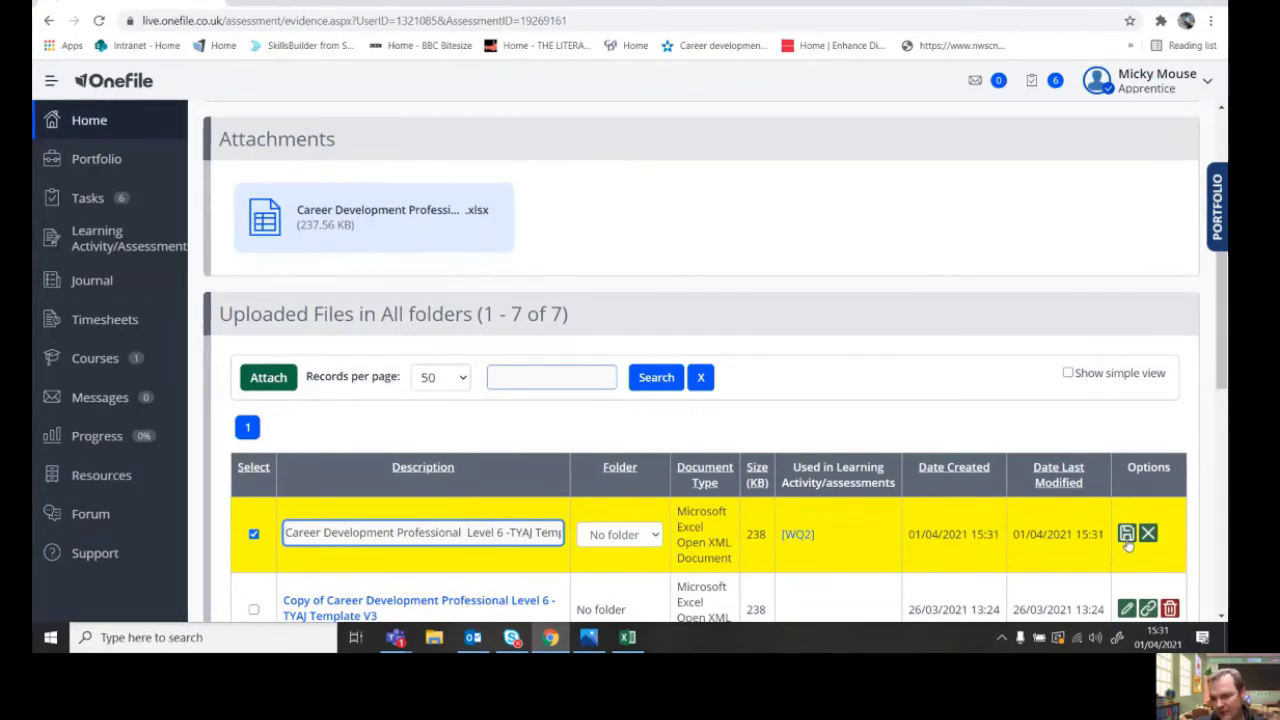
click(1127, 537)
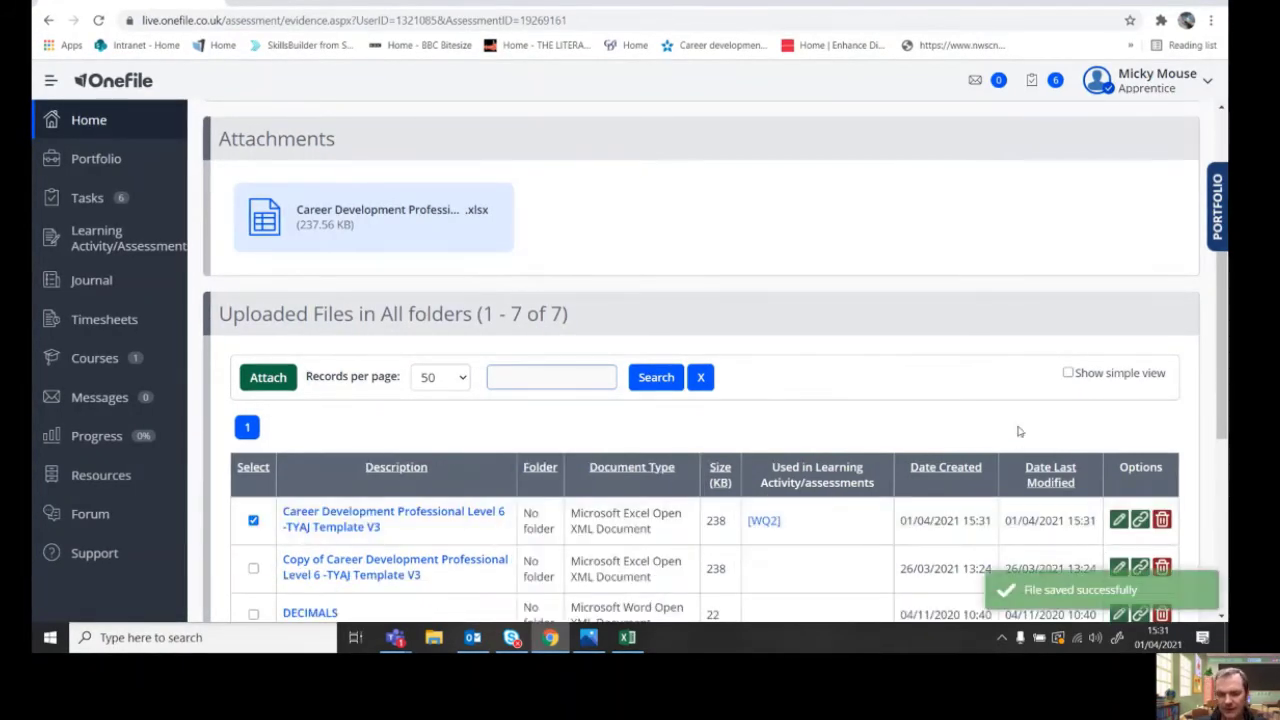
Step: Review the attachments and the list of uploaded files on WQ2's evidence page
scroll(851, 319, up, 1)
scroll(849, 325, up, 3)
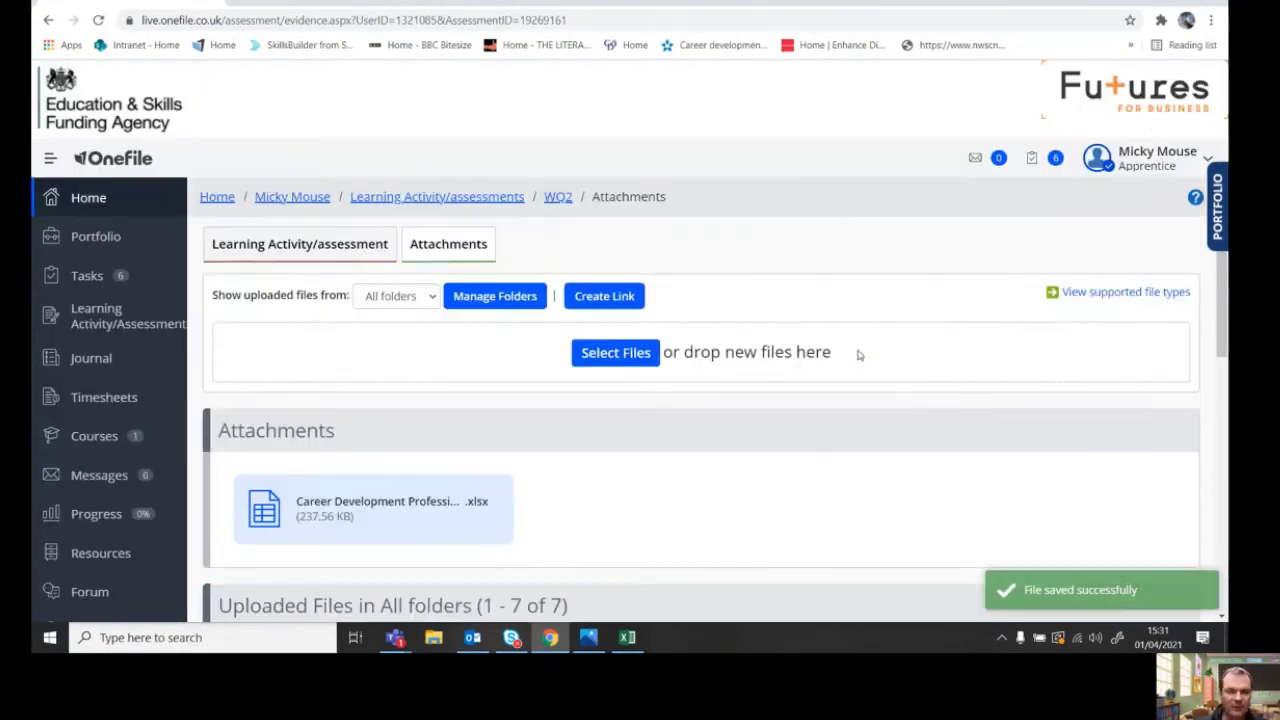
scroll(834, 346, down, 2)
scroll(808, 360, down, 5)
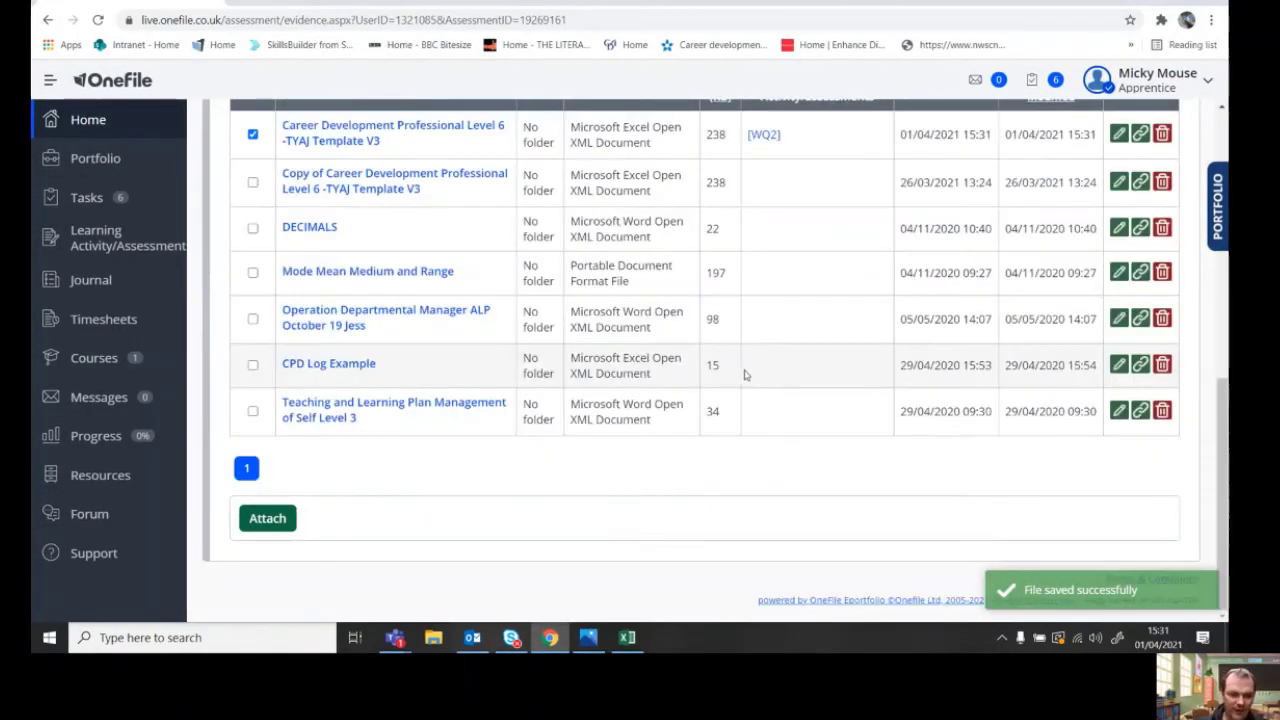
scroll(740, 370, up, 5)
scroll(725, 310, up, 3)
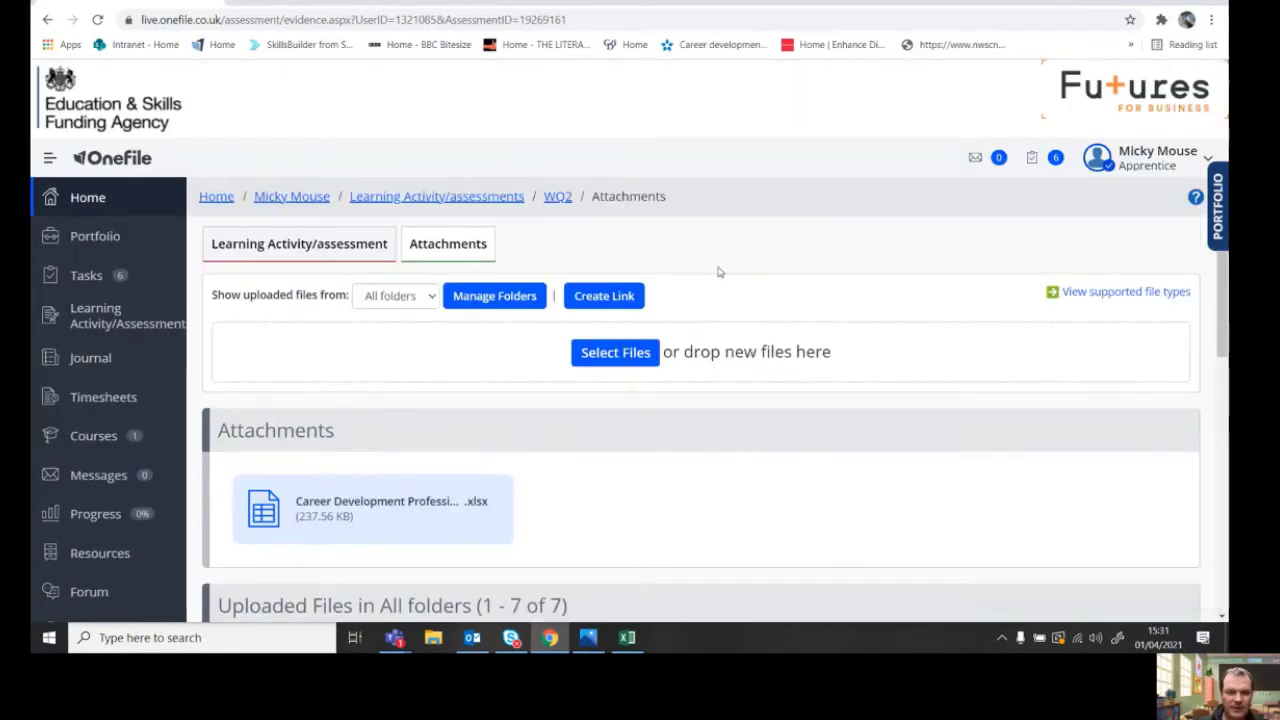
Step: Return to the WQ2 assessment form and check the spreadsheet listed under its evidence attachments
click(558, 198)
scroll(685, 320, down, 20)
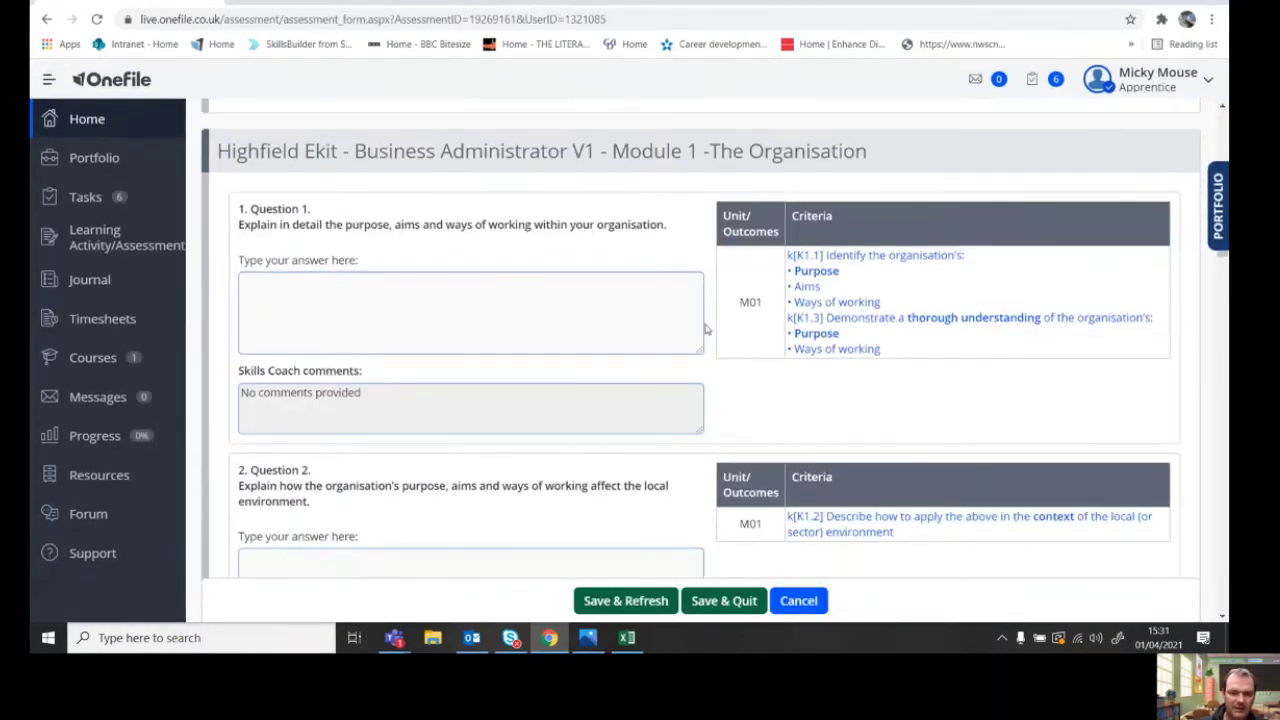
scroll(650, 332, up, 3)
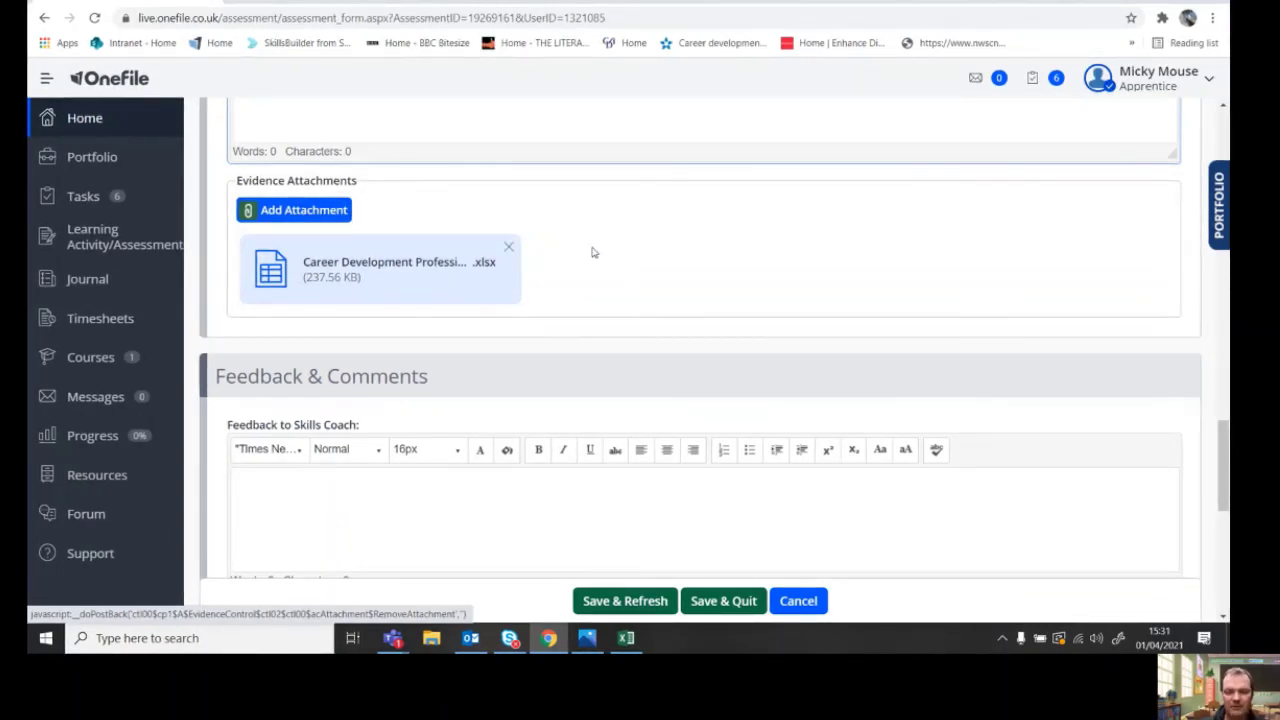
scroll(591, 251, down, 1)
scroll(702, 295, down, 1)
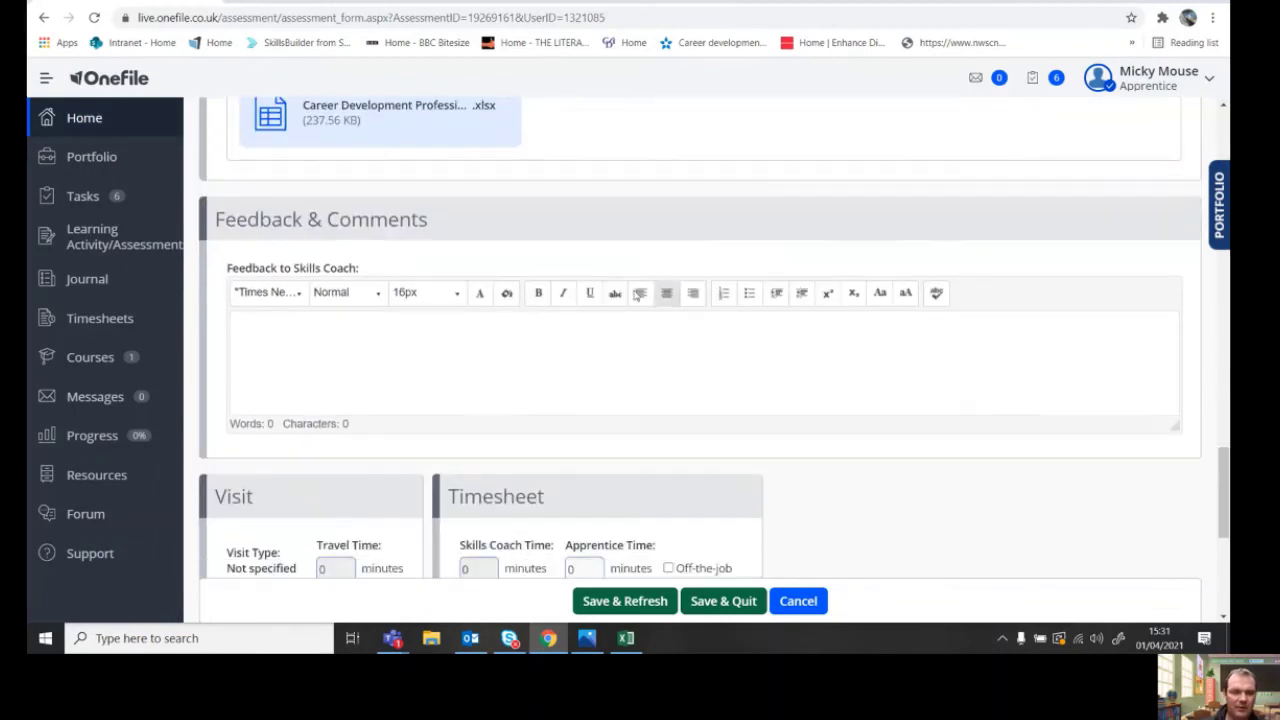
scroll(617, 194, up, 1)
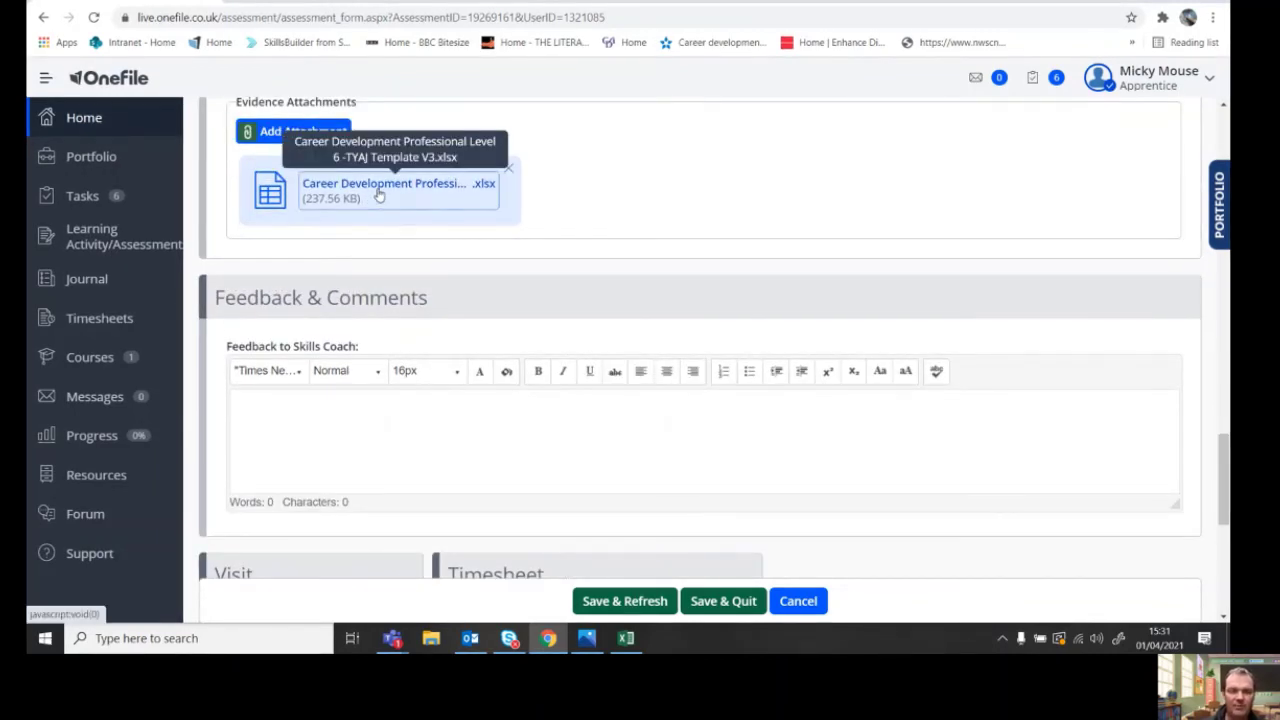
Step: Activate the Feedback to Skills Coach text box in WQ2's Feedback & Comments section
scroll(651, 209, down, 2)
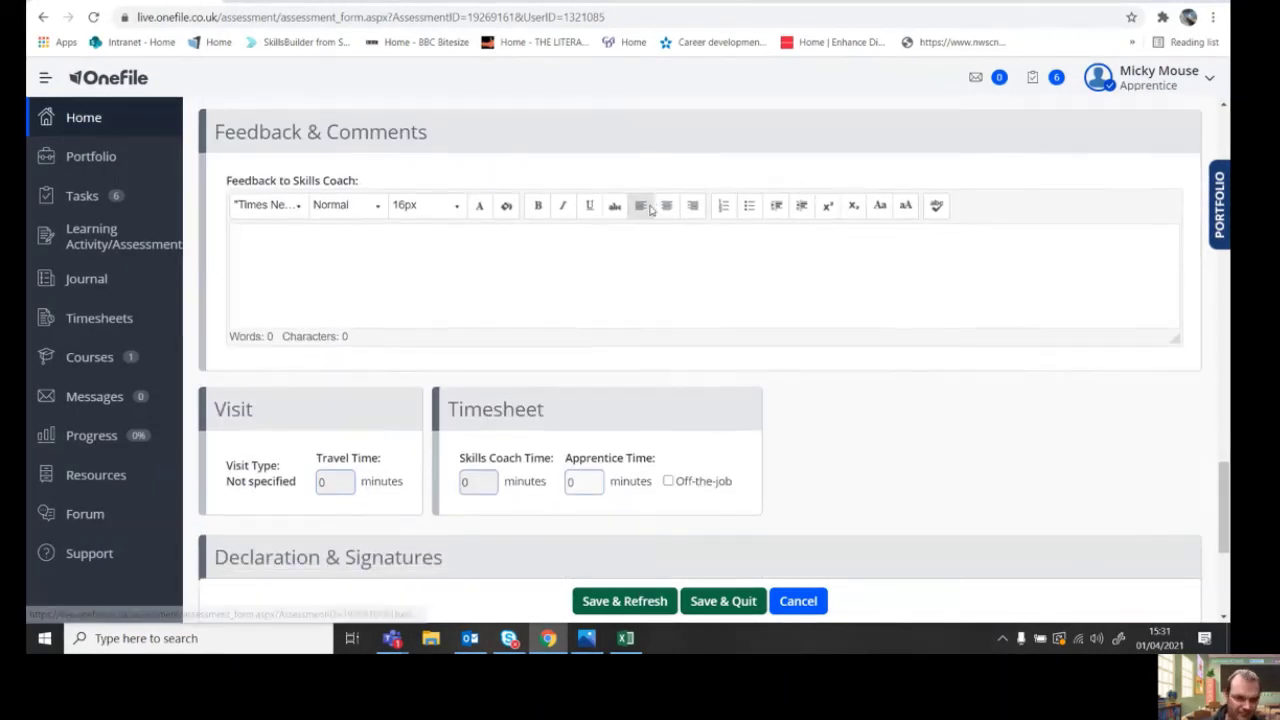
scroll(651, 209, down, 1)
click(446, 200)
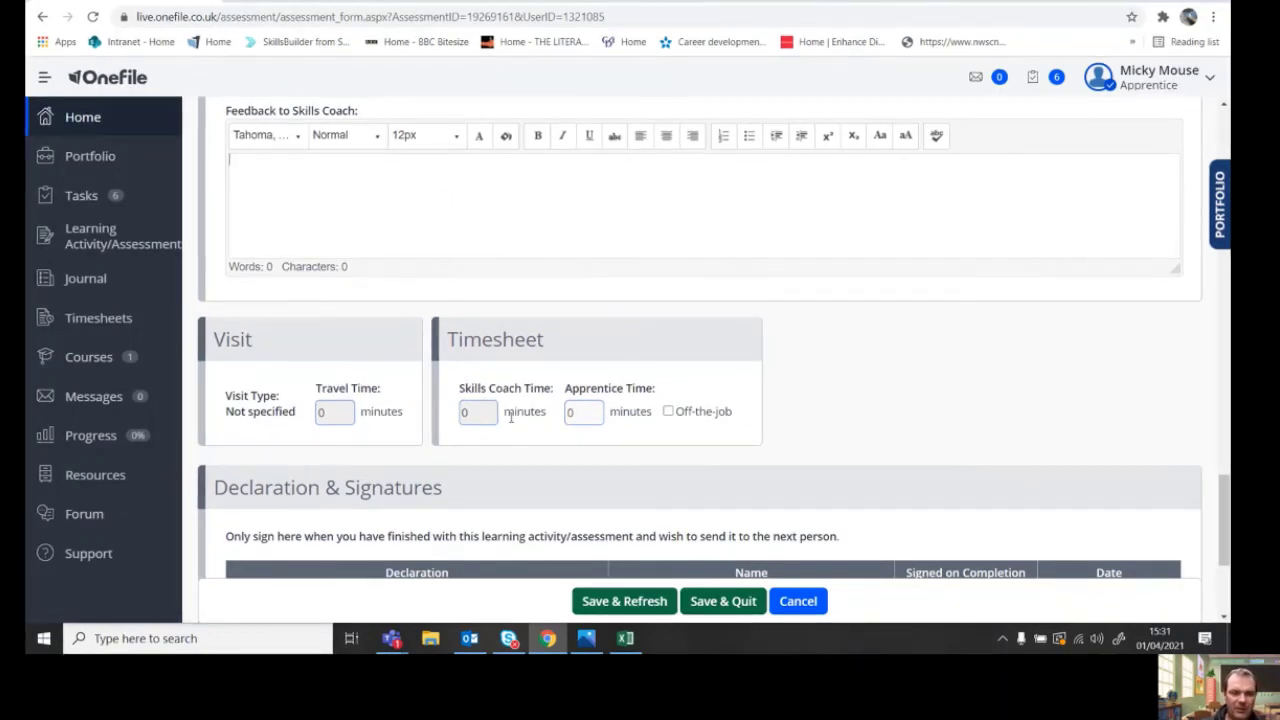
Step: Sign the apprentice's declaration as completed in WQ2's Declaration & Signatures section
scroll(485, 416, down, 1)
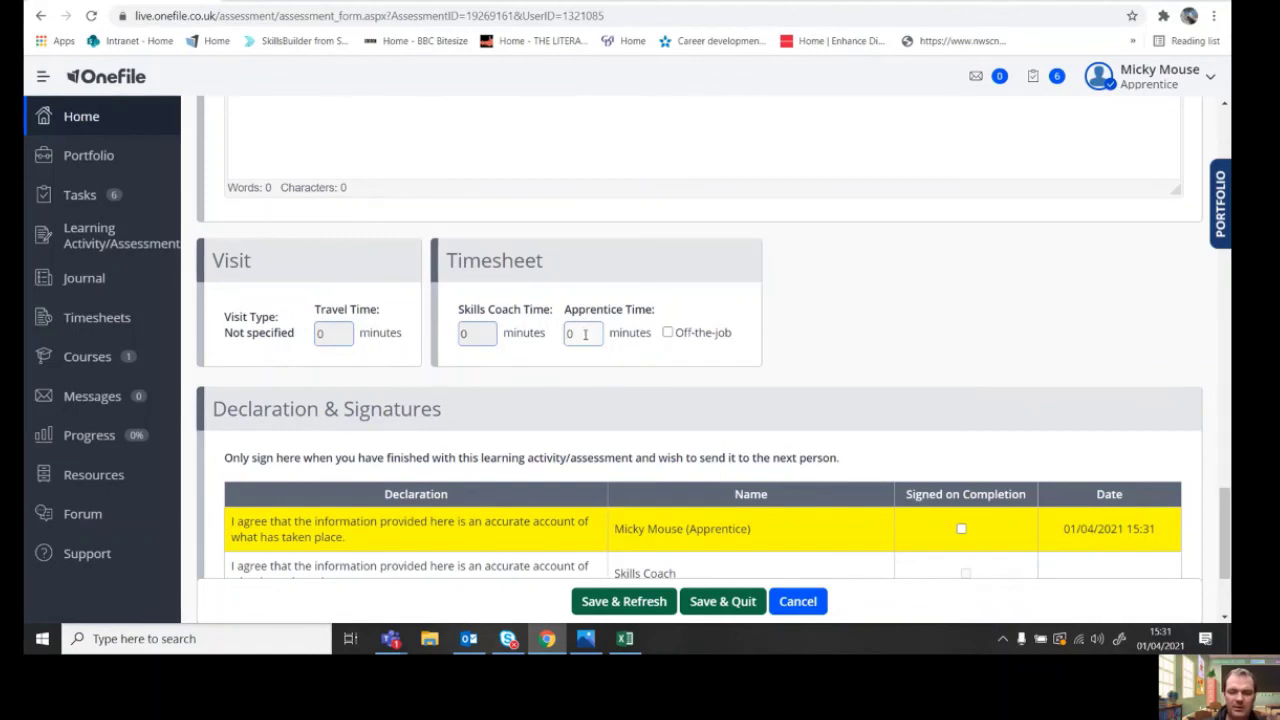
scroll(584, 336, down, 1)
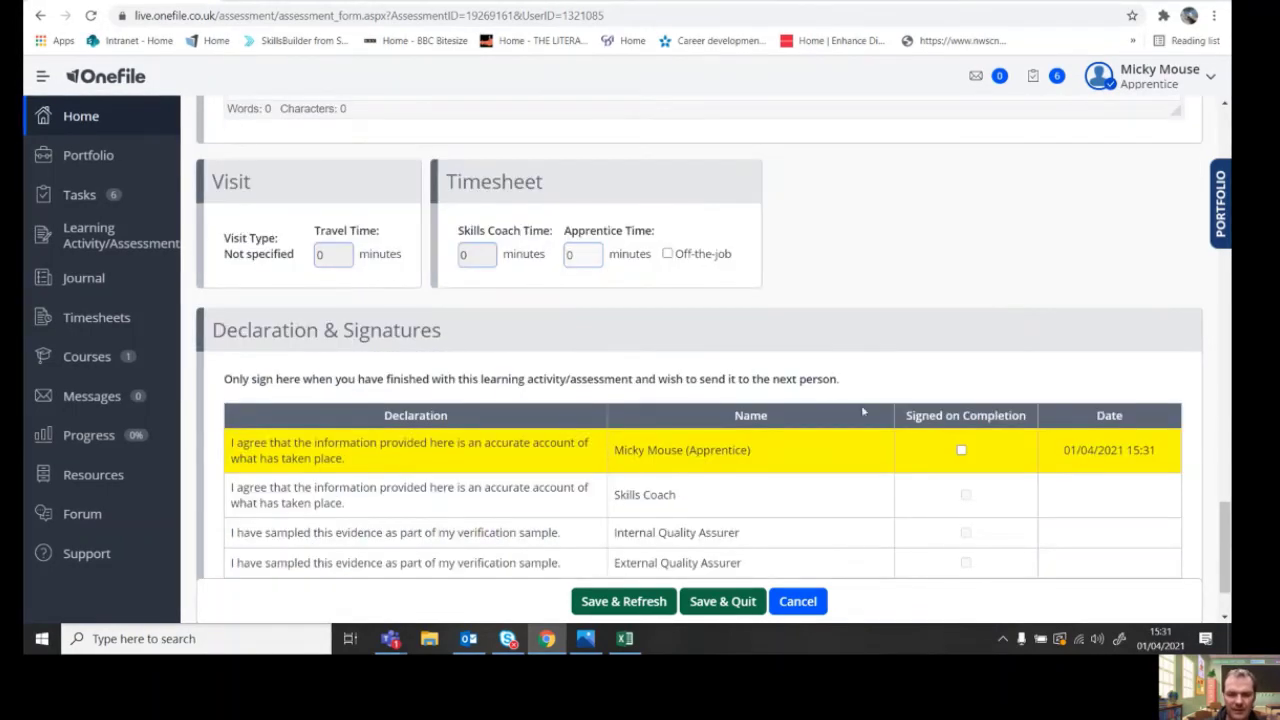
click(959, 452)
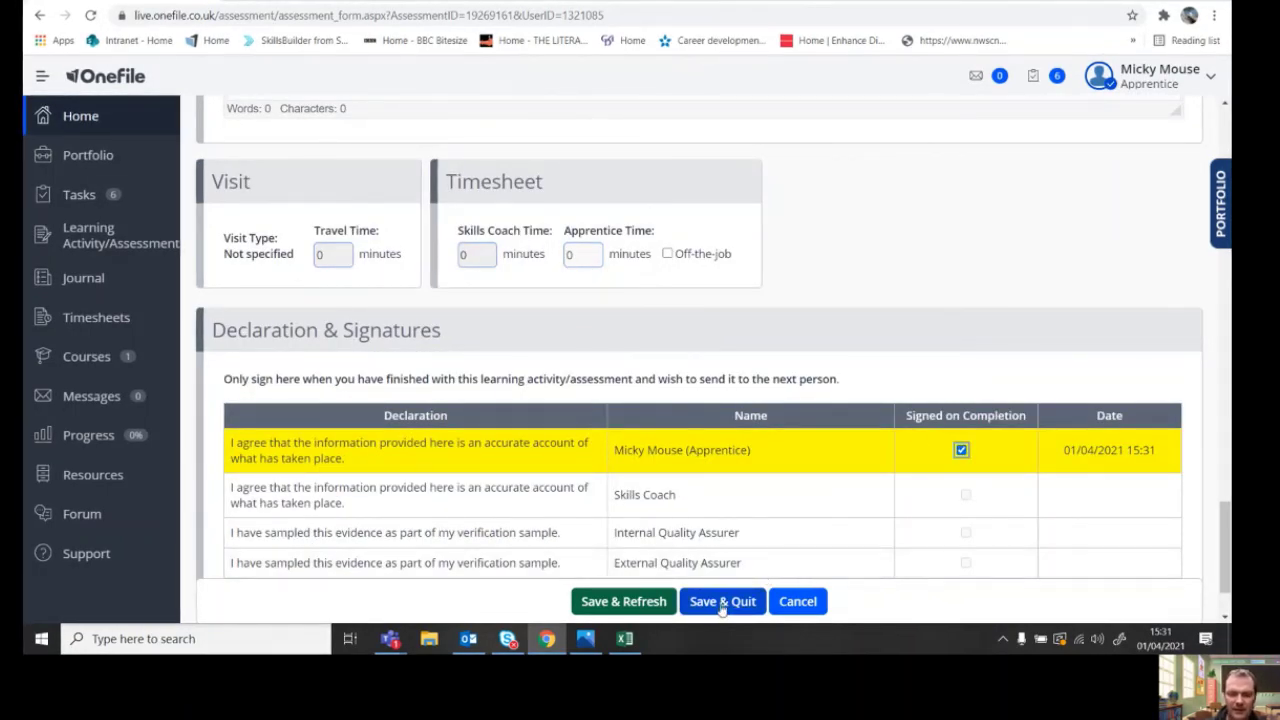